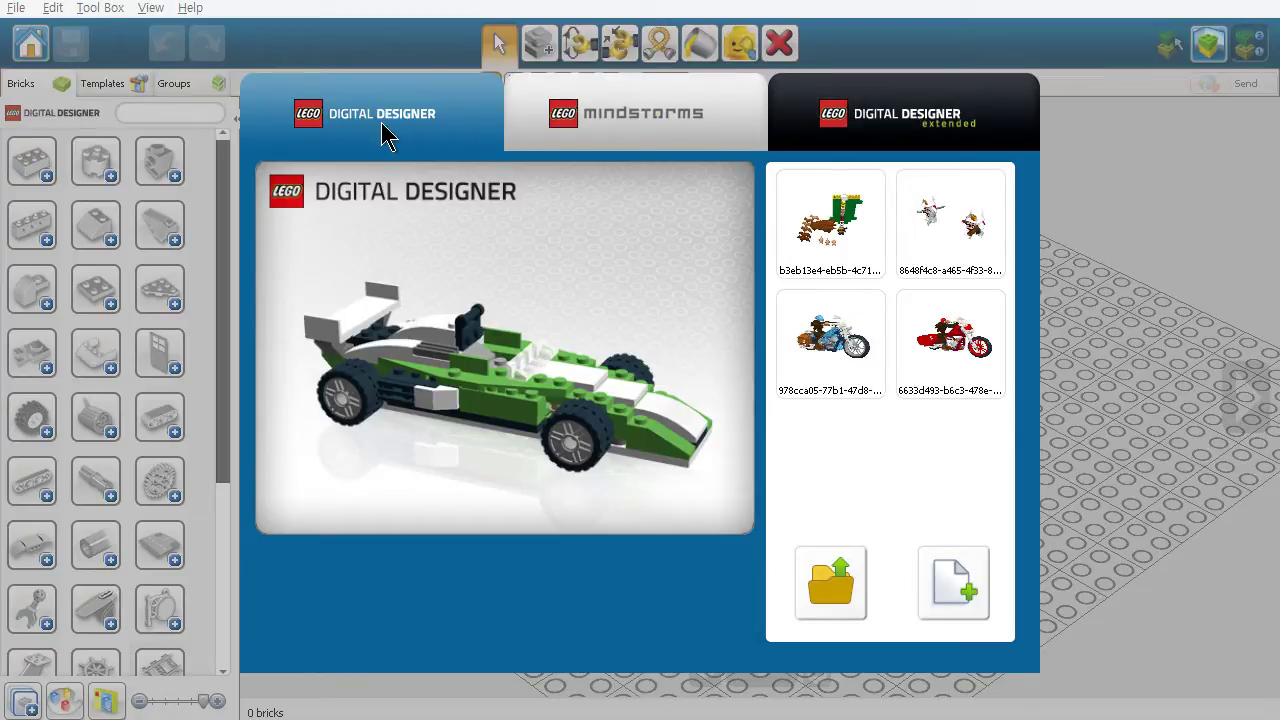
# - Compare the Digital Designer, Mindstorms and Digital Designer Extended themes on the welcome screen
pyautogui.click(606, 135)
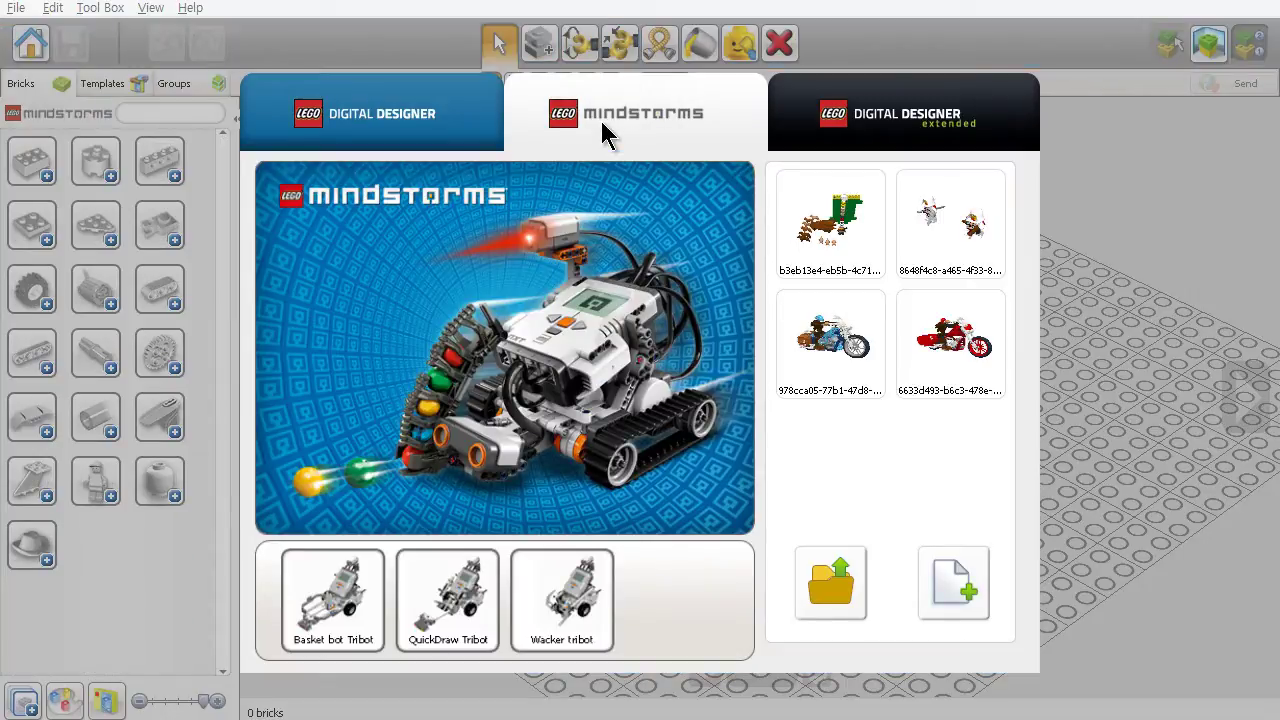
pyautogui.click(893, 140)
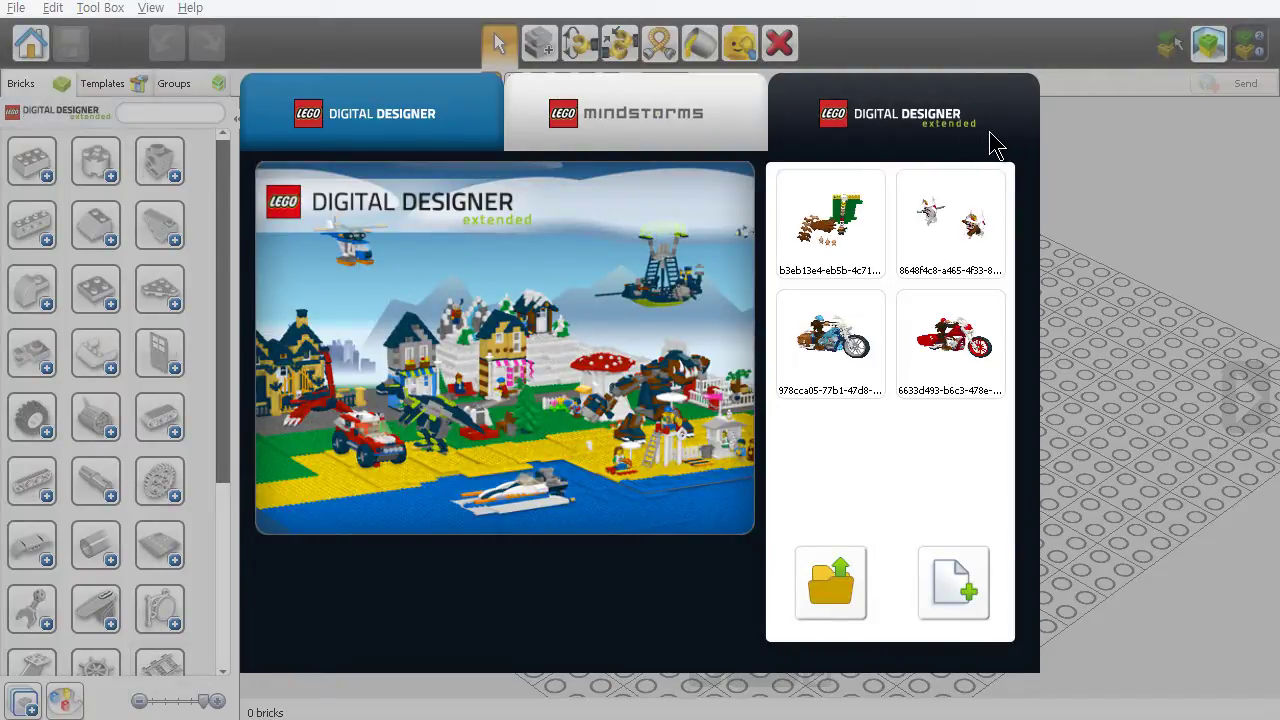
pyautogui.click(310, 120)
pyautogui.click(686, 120)
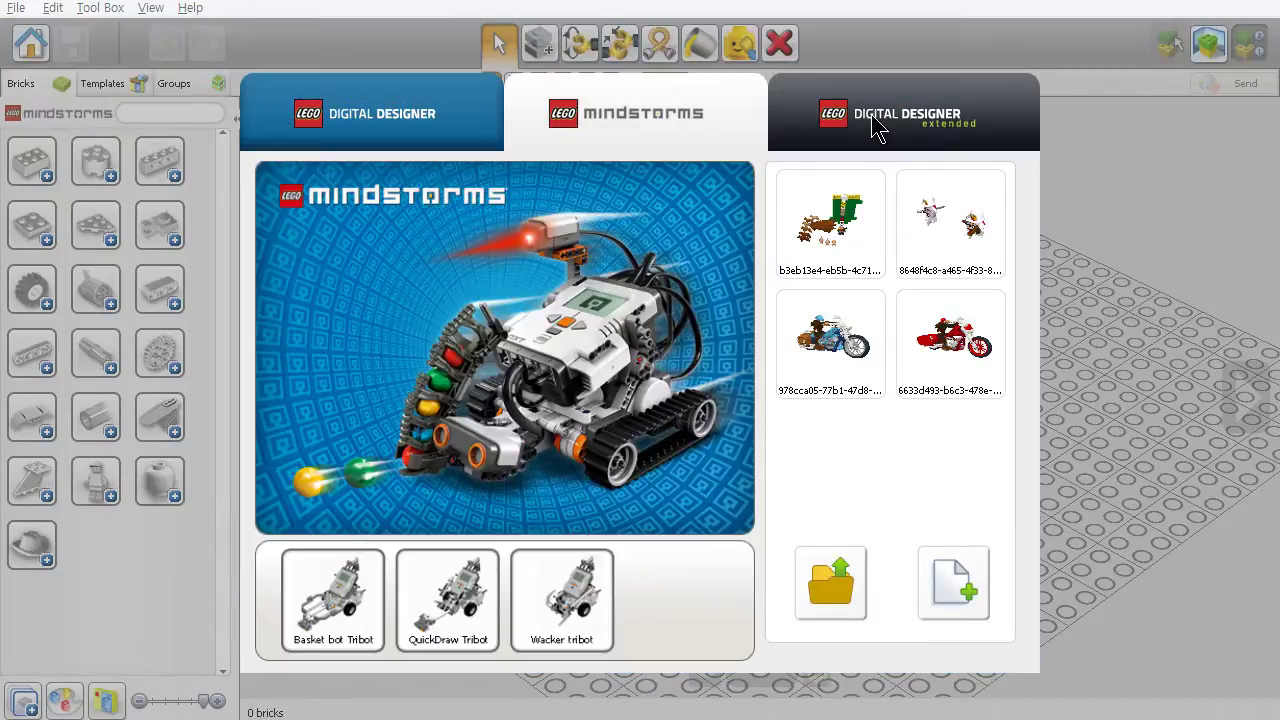
pyautogui.click(862, 125)
pyautogui.click(455, 125)
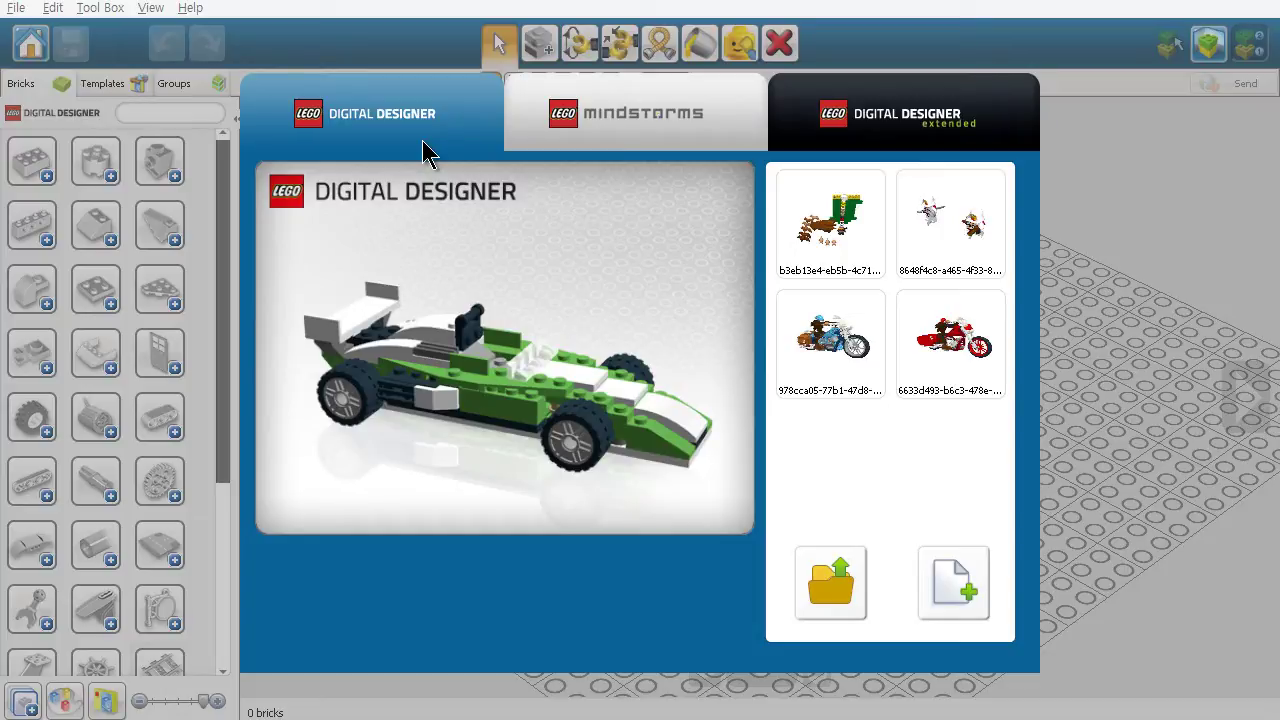
pyautogui.click(588, 158)
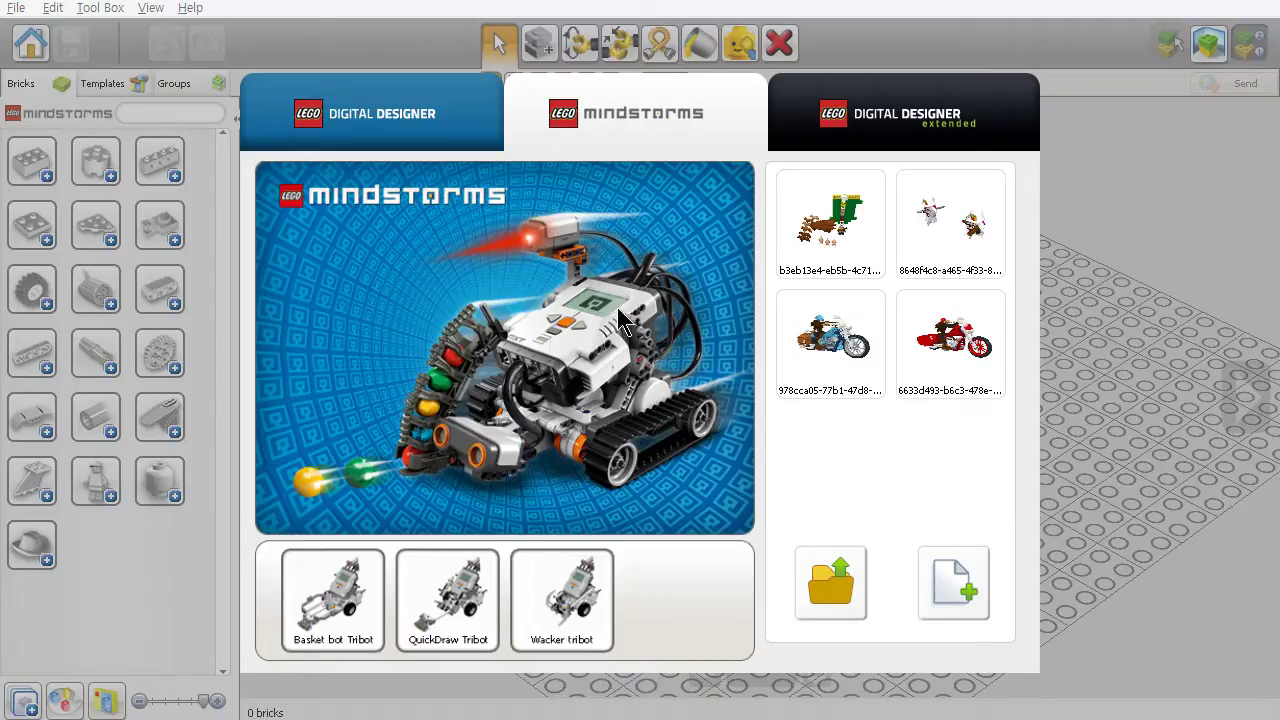
pyautogui.click(884, 147)
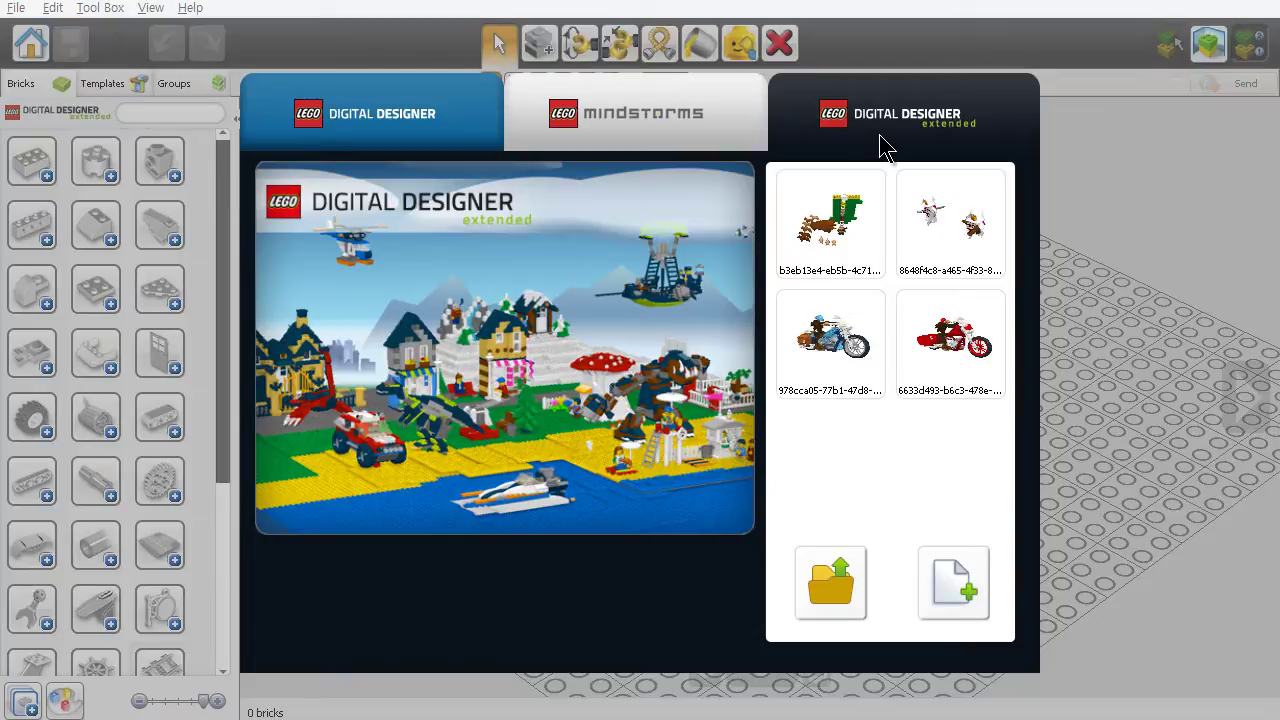
pyautogui.click(450, 146)
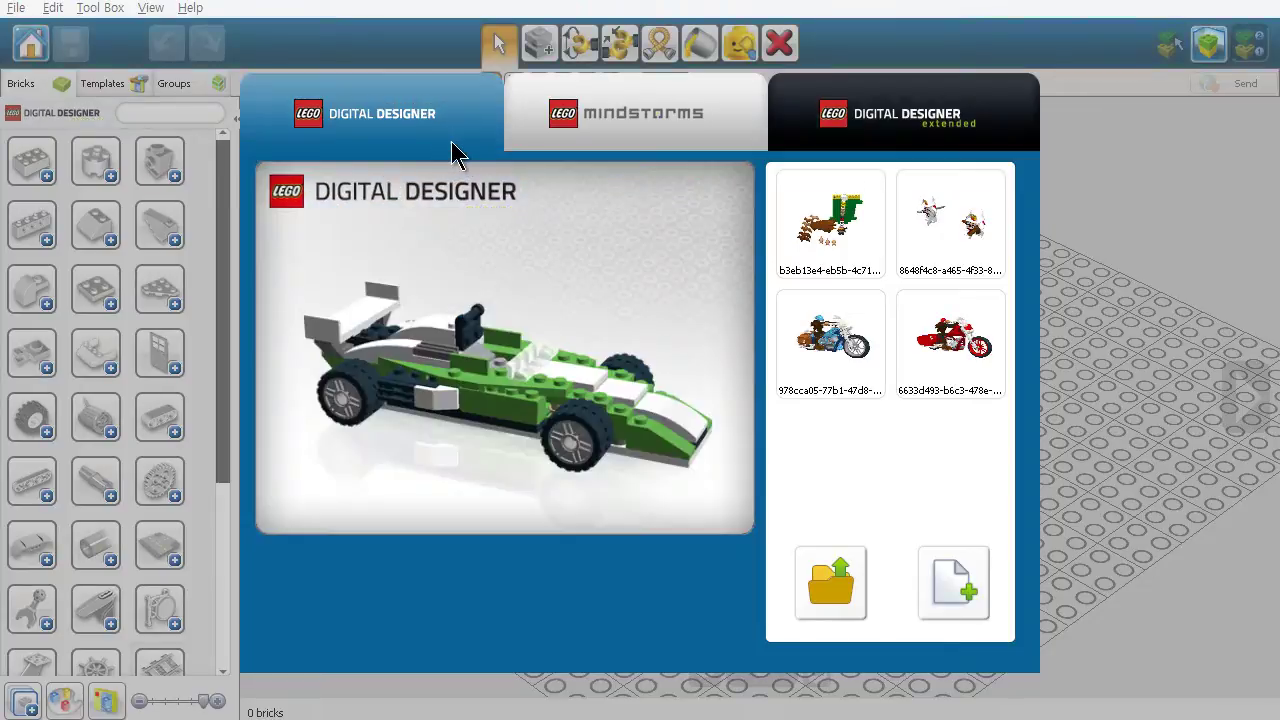
pyautogui.click(900, 113)
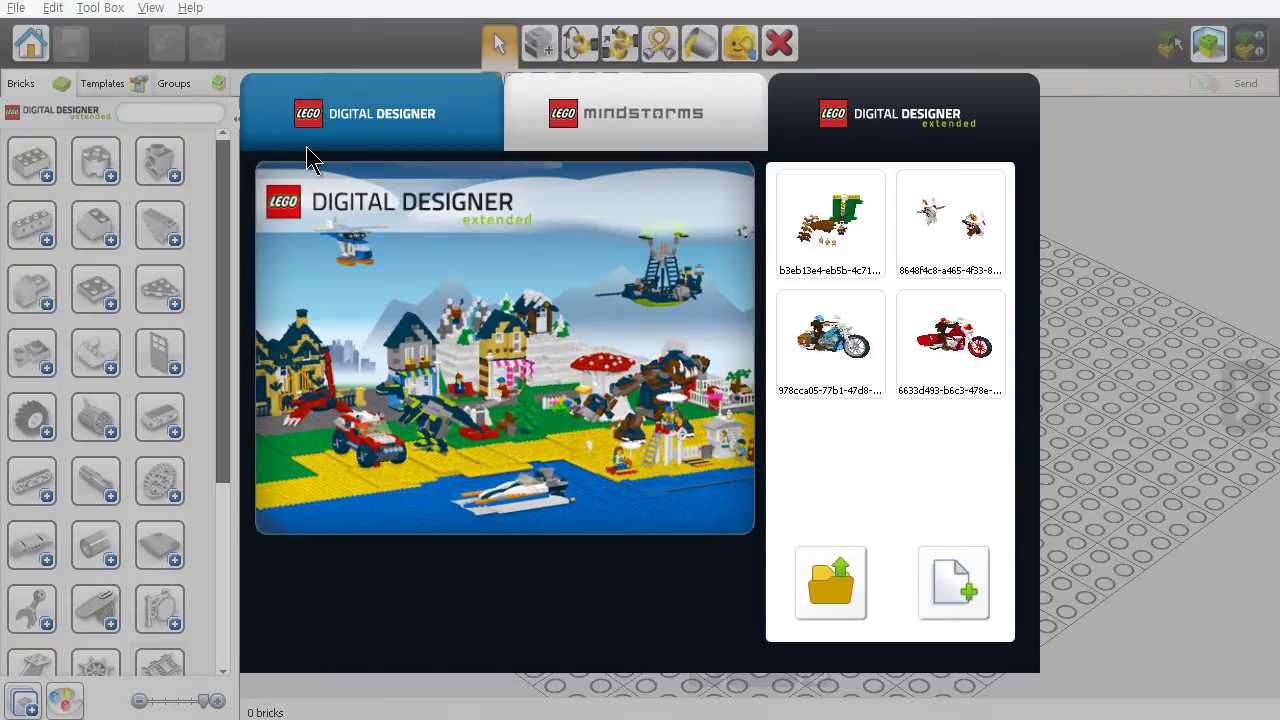
# - Start a new empty model in the standard LEGO Digital Designer theme
pyautogui.click(368, 140)
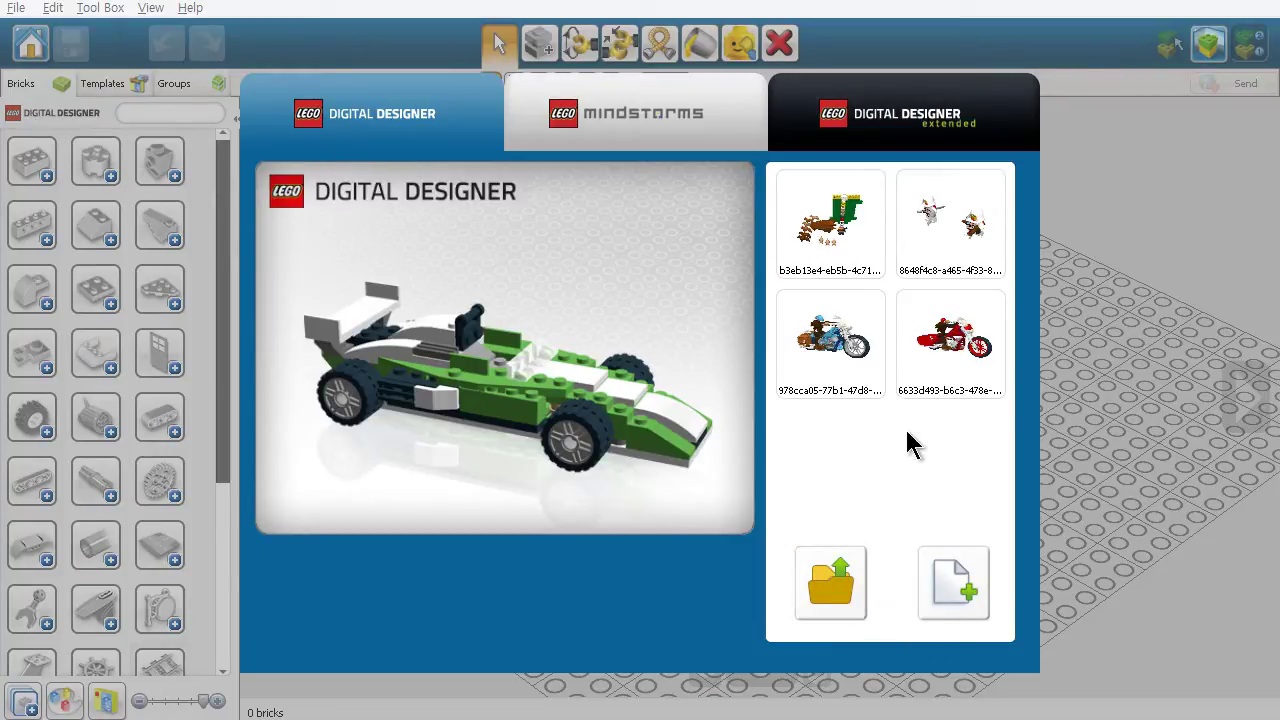
pyautogui.click(956, 584)
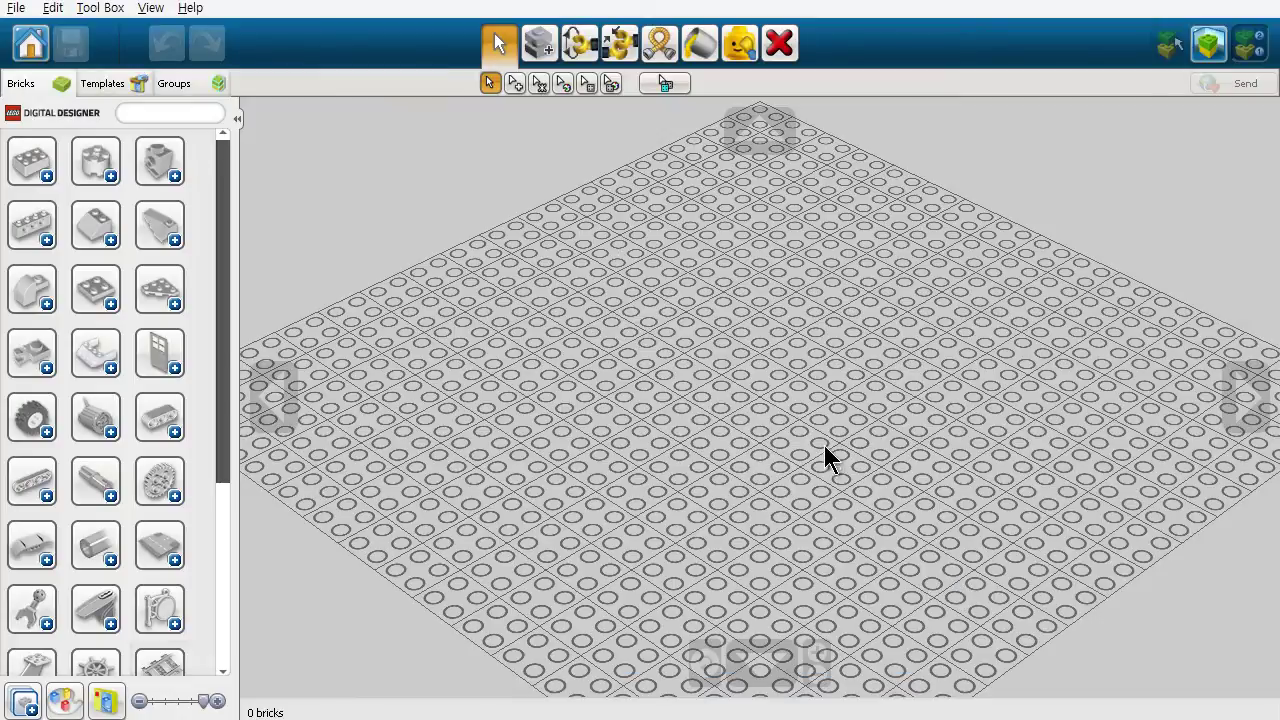
pyautogui.moveTo(826, 451)
pyautogui.mouseDown(button='right')
pyautogui.moveTo(614, 457)
pyautogui.moveTo(702, 335)
pyautogui.moveTo(814, 414)
pyautogui.moveTo(837, 457)
pyautogui.mouseUp(button='right')
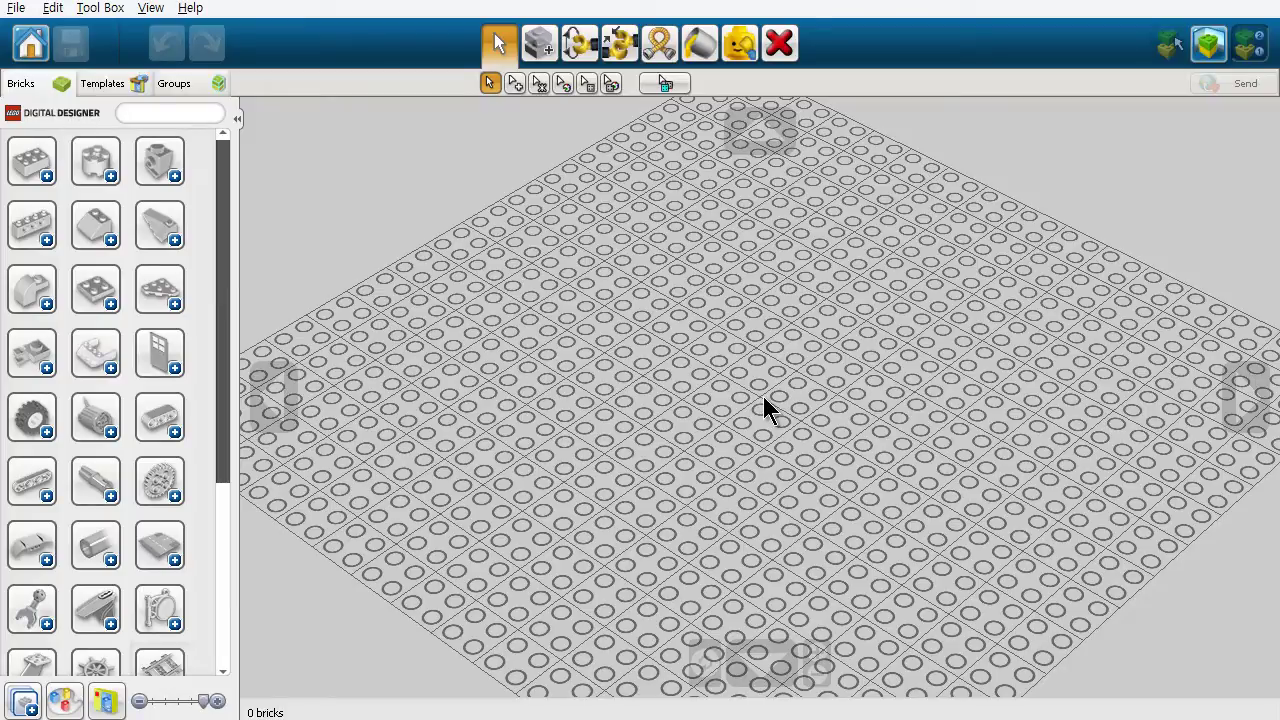
pyautogui.moveTo(729, 363); pyautogui.dragTo(806, 352, button='right')
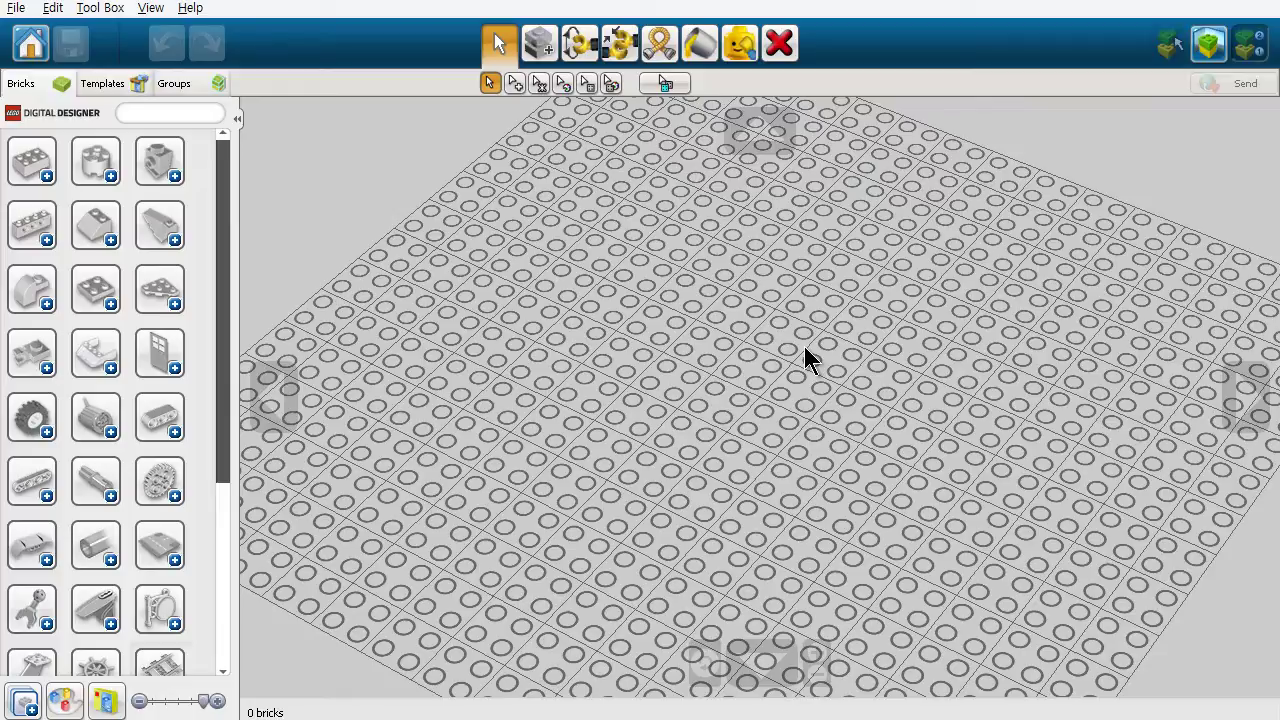
pyautogui.moveTo(740, 386); pyautogui.dragTo(639, 371, button='right')
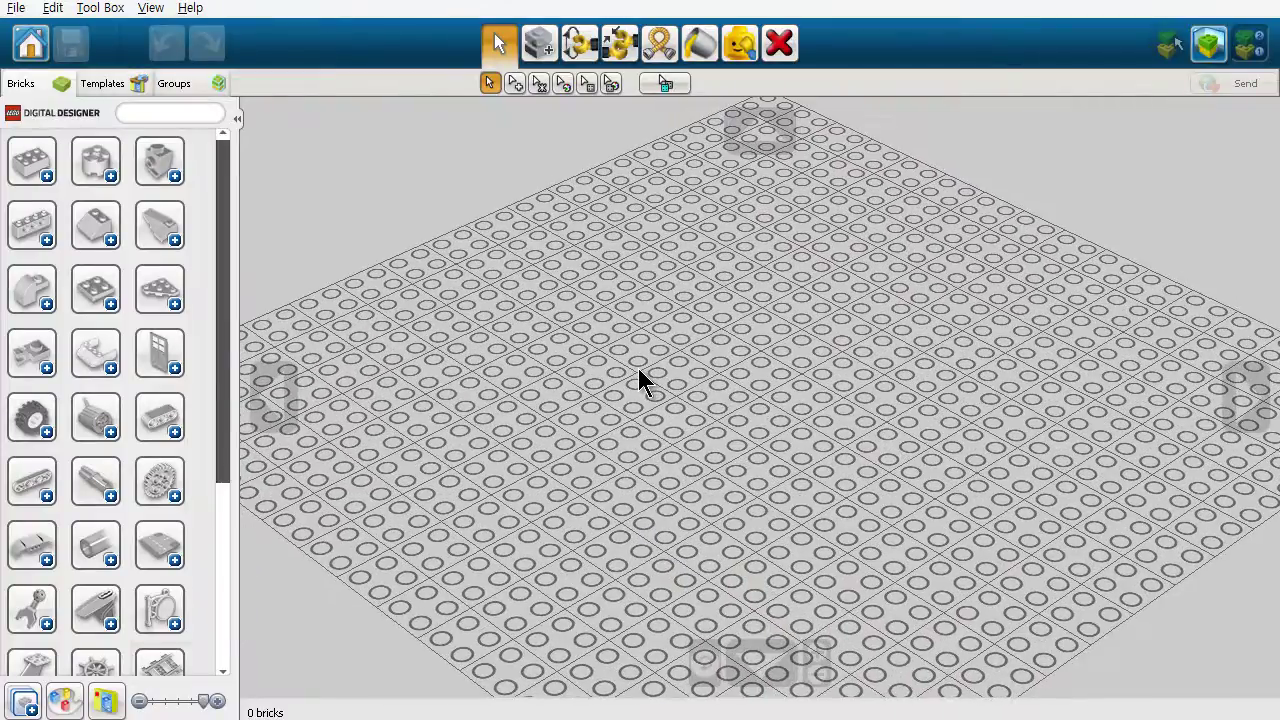
pyautogui.moveTo(577, 331); pyautogui.dragTo(560, 323, button='right')
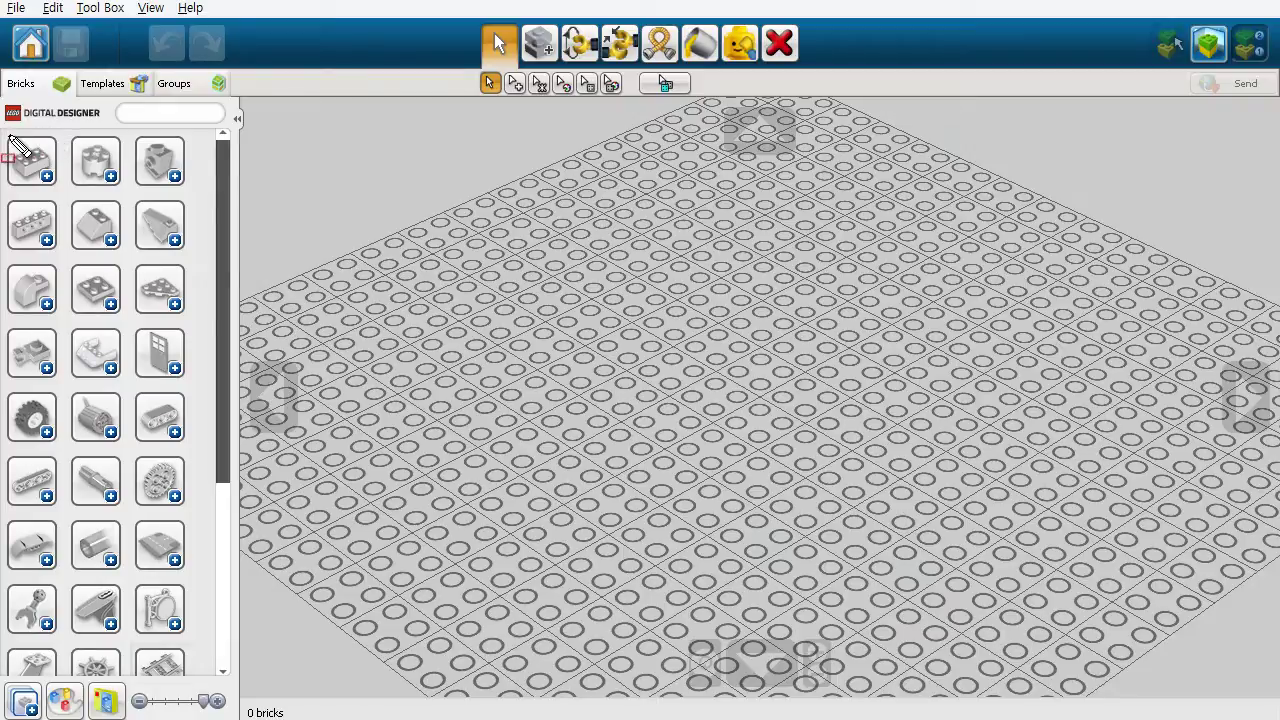
pyautogui.moveTo(5, 135)
pyautogui.mouseDown()
pyautogui.moveTo(105, 310)
pyautogui.moveTo(230, 700)
pyautogui.moveTo(220, 675)
pyautogui.mouseUp()
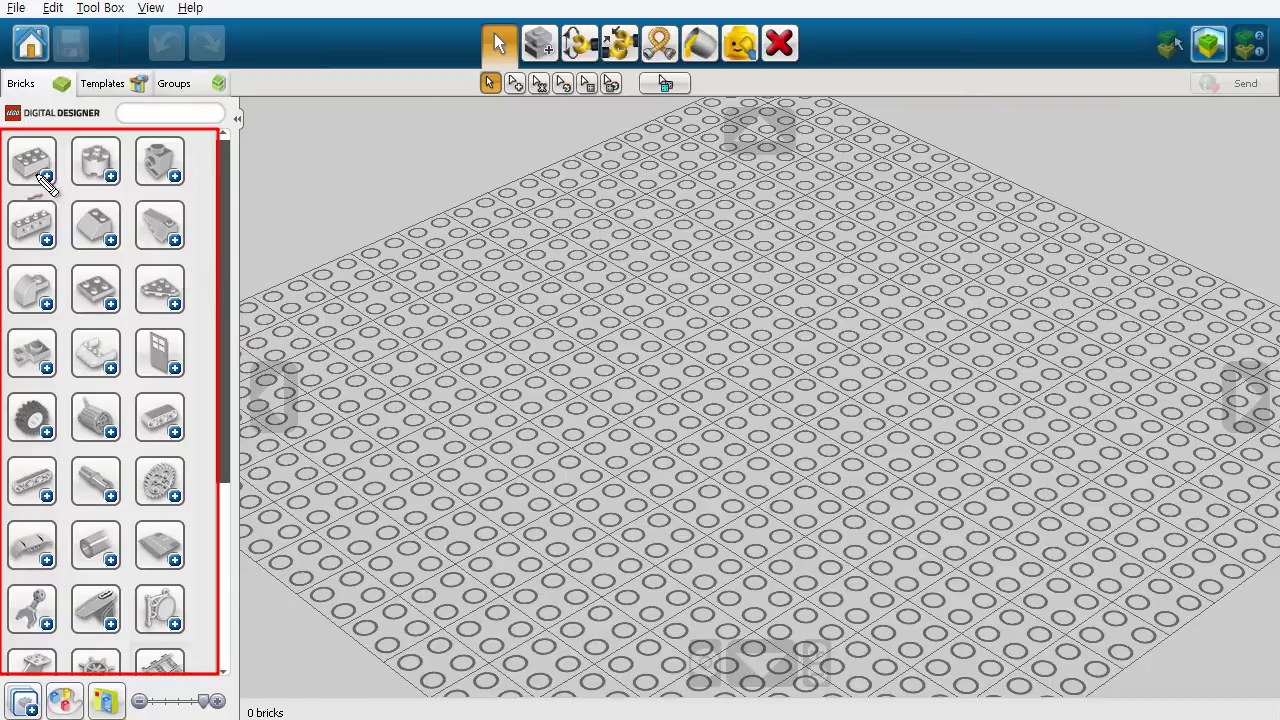
pyautogui.moveTo(50, 182)
pyautogui.mouseDown()
pyautogui.moveTo(11, 173)
pyautogui.moveTo(20, 147)
pyautogui.moveTo(55, 147)
pyautogui.moveTo(47, 186)
pyautogui.moveTo(8, 186)
pyautogui.moveTo(10, 155)
pyautogui.moveTo(40, 143)
pyautogui.moveTo(61, 147)
pyautogui.moveTo(45, 190)
pyautogui.mouseUp()
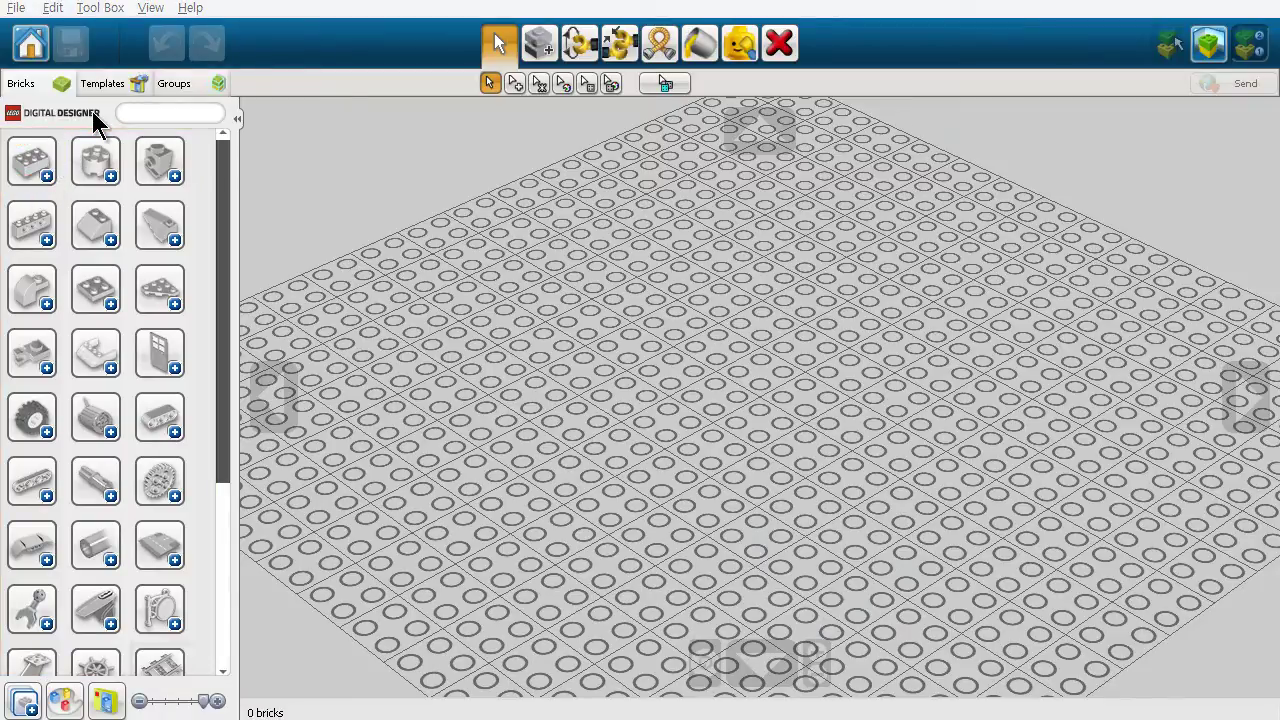
# - Examine the shapes, sizes and colours offered in the basic bricks category, and collapse the category again
pyautogui.click(47, 178)
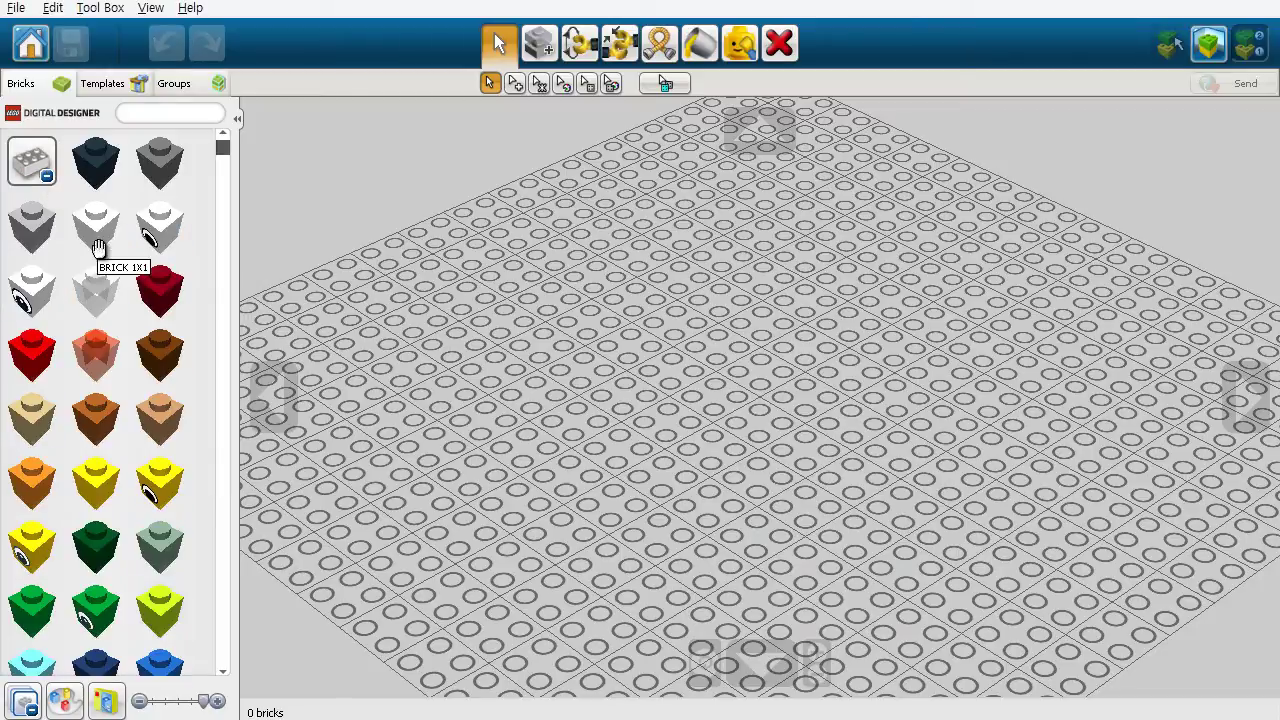
pyautogui.scroll(-3, 99, 248)
pyautogui.scroll(-10, 99, 248)
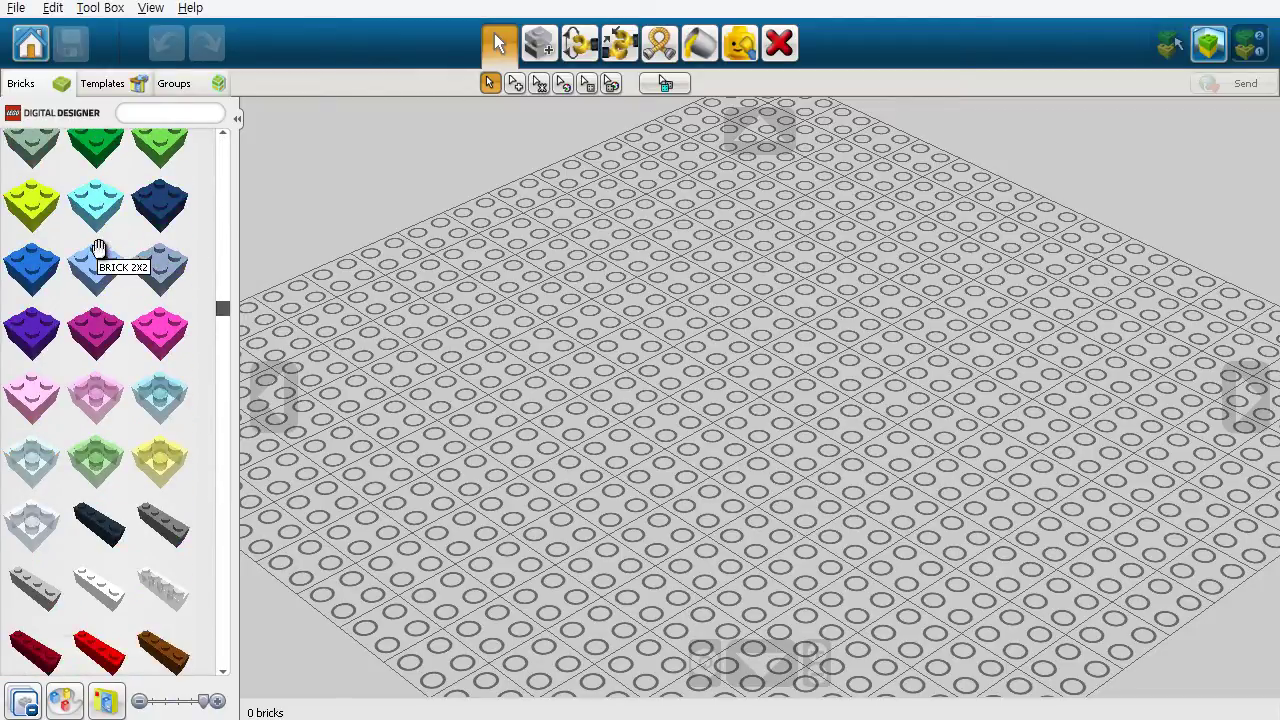
pyautogui.scroll(-5, 99, 248)
pyautogui.scroll(8, 97, 248)
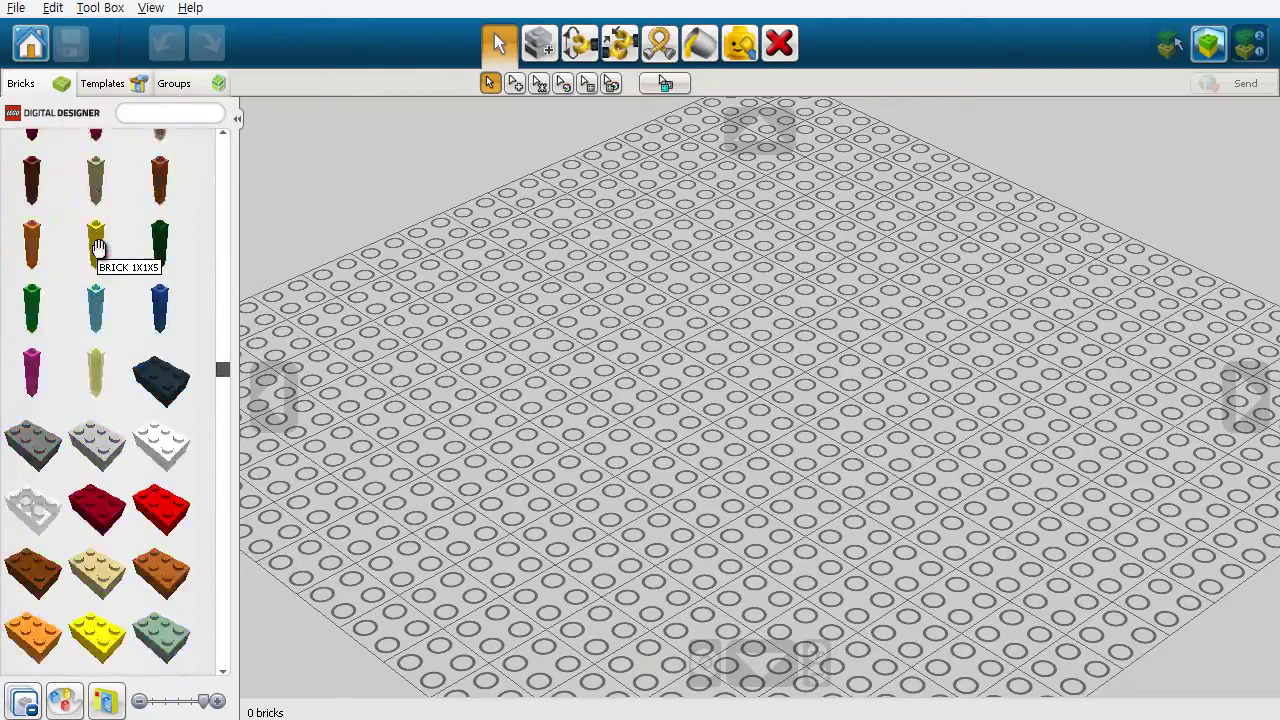
pyautogui.scroll(10, 97, 248)
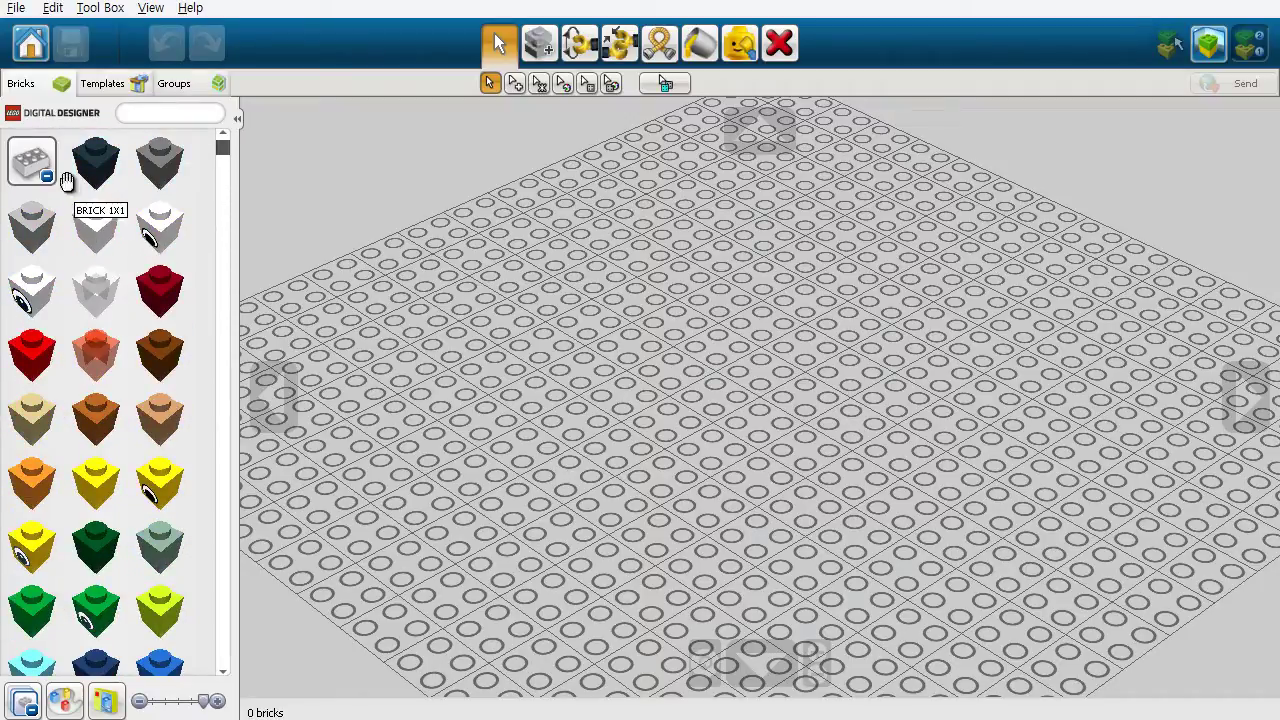
pyautogui.click(33, 175)
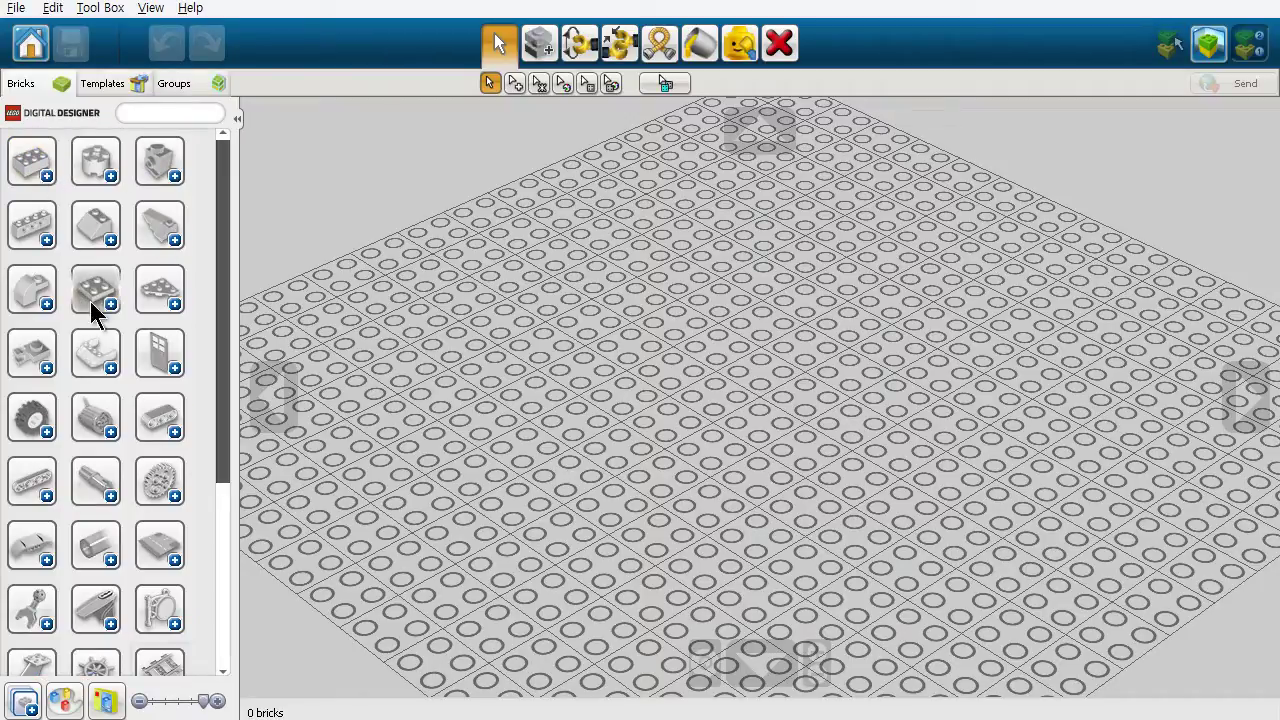
# - Look through the doors, windows and panes in the door category, and collapse it again
pyautogui.click(166, 365)
pyautogui.scroll(-4, 150, 358)
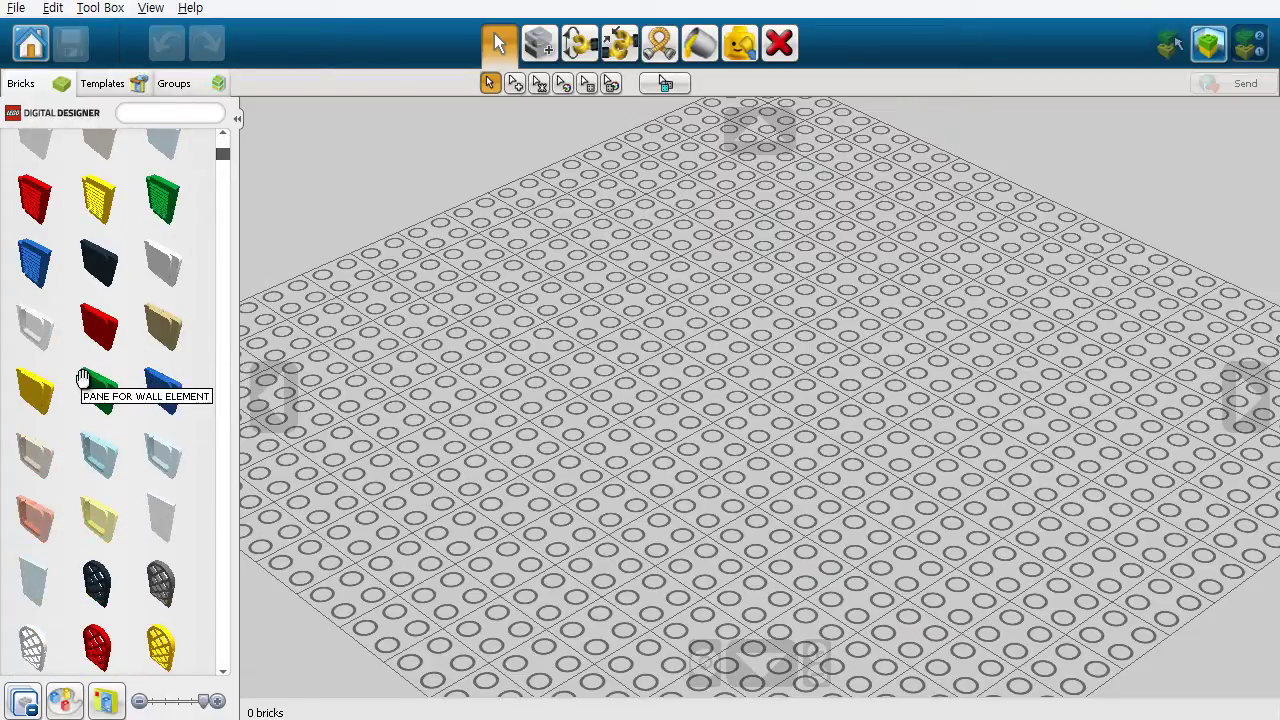
pyautogui.scroll(-3, 130, 368)
pyautogui.scroll(-5, 130, 366)
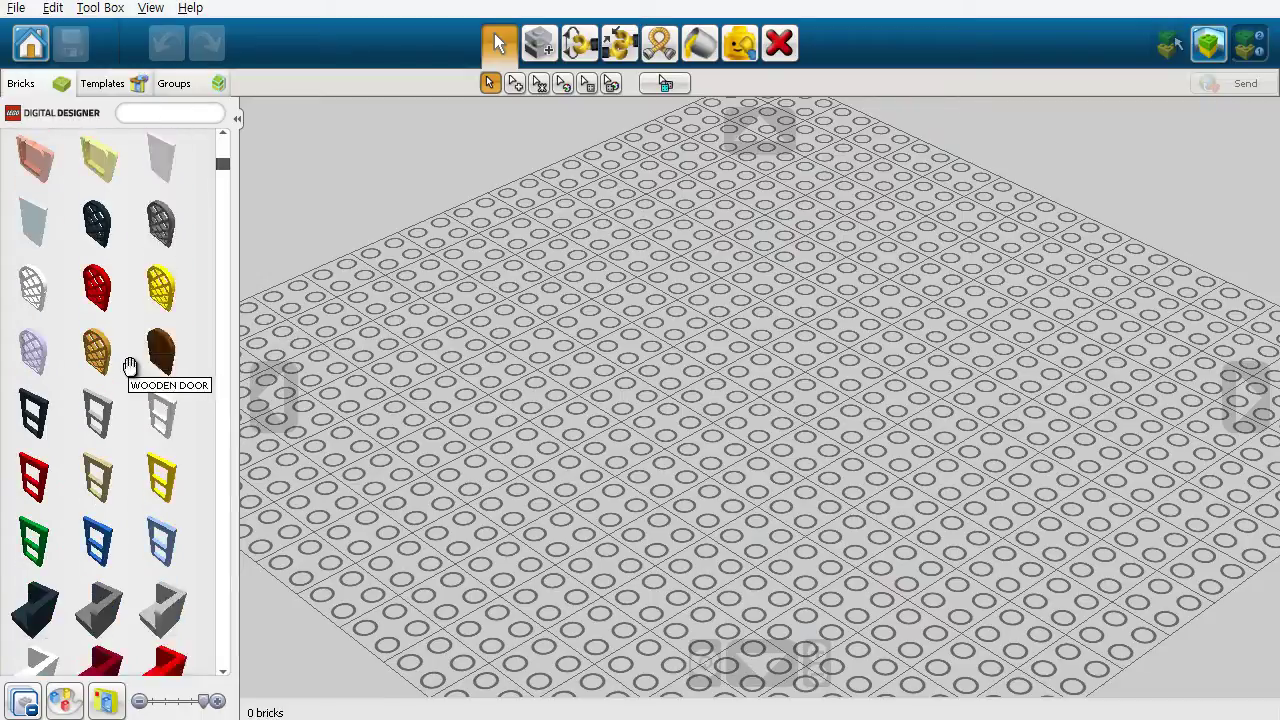
pyautogui.scroll(-1, 130, 360)
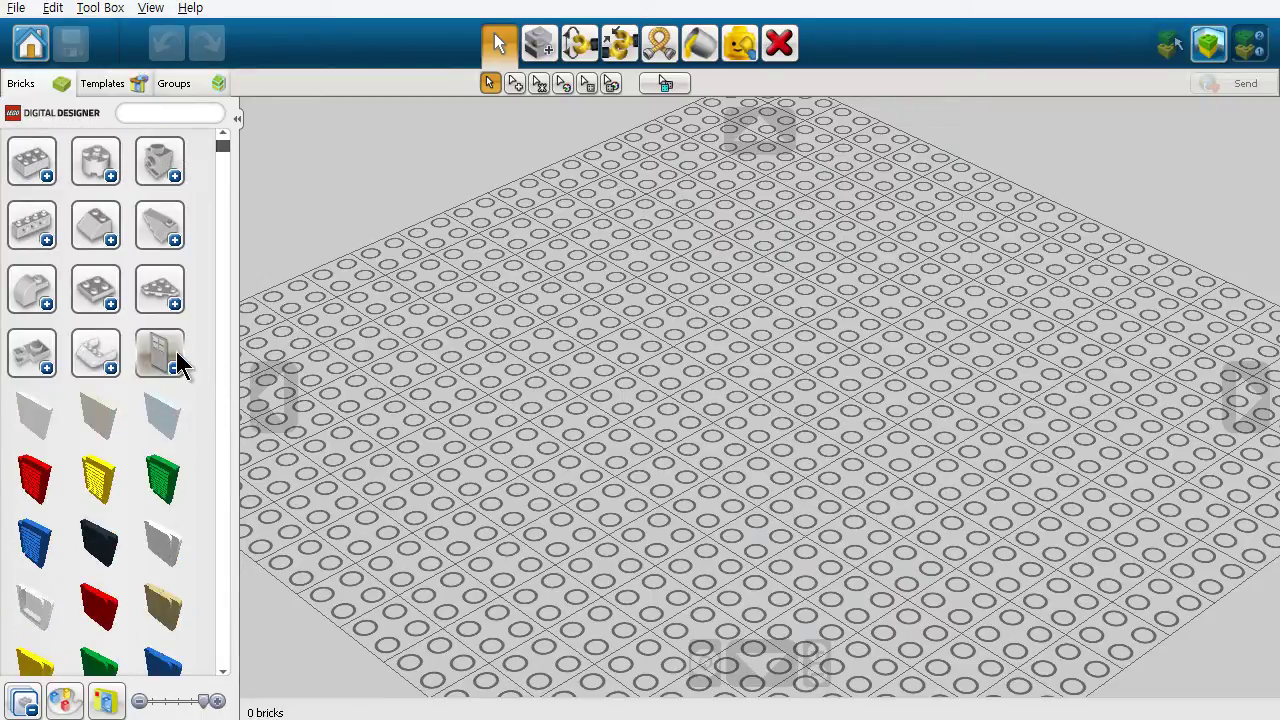
pyautogui.click(177, 352)
# - Look through the gear wheels and racks in the gear category, and collapse it again
pyautogui.scroll(-1, 183, 358)
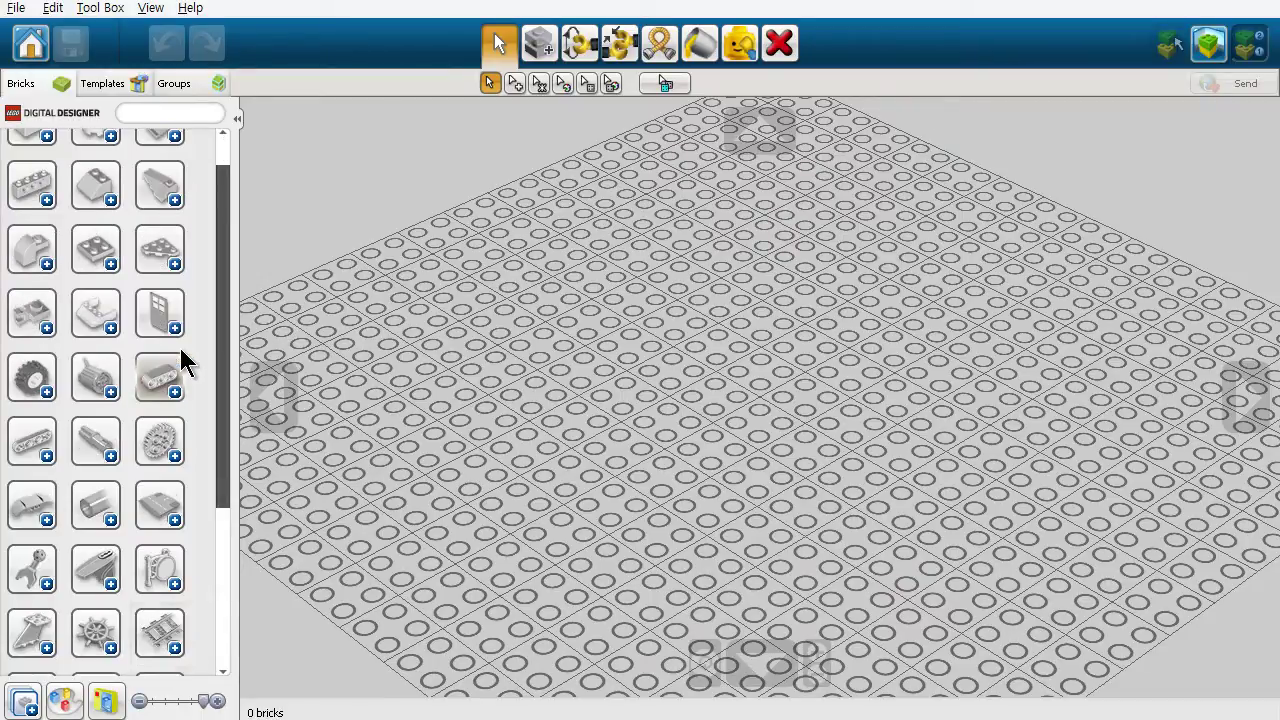
pyautogui.click(172, 414)
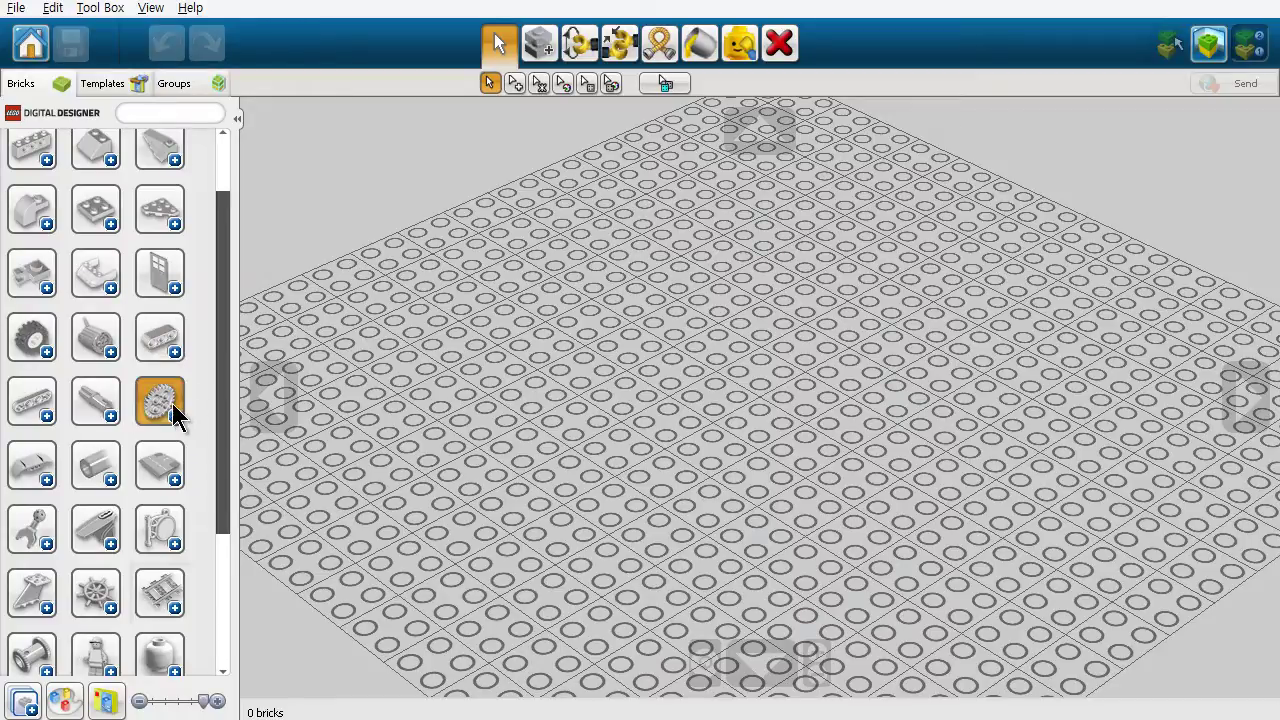
pyautogui.scroll(-2, 174, 408)
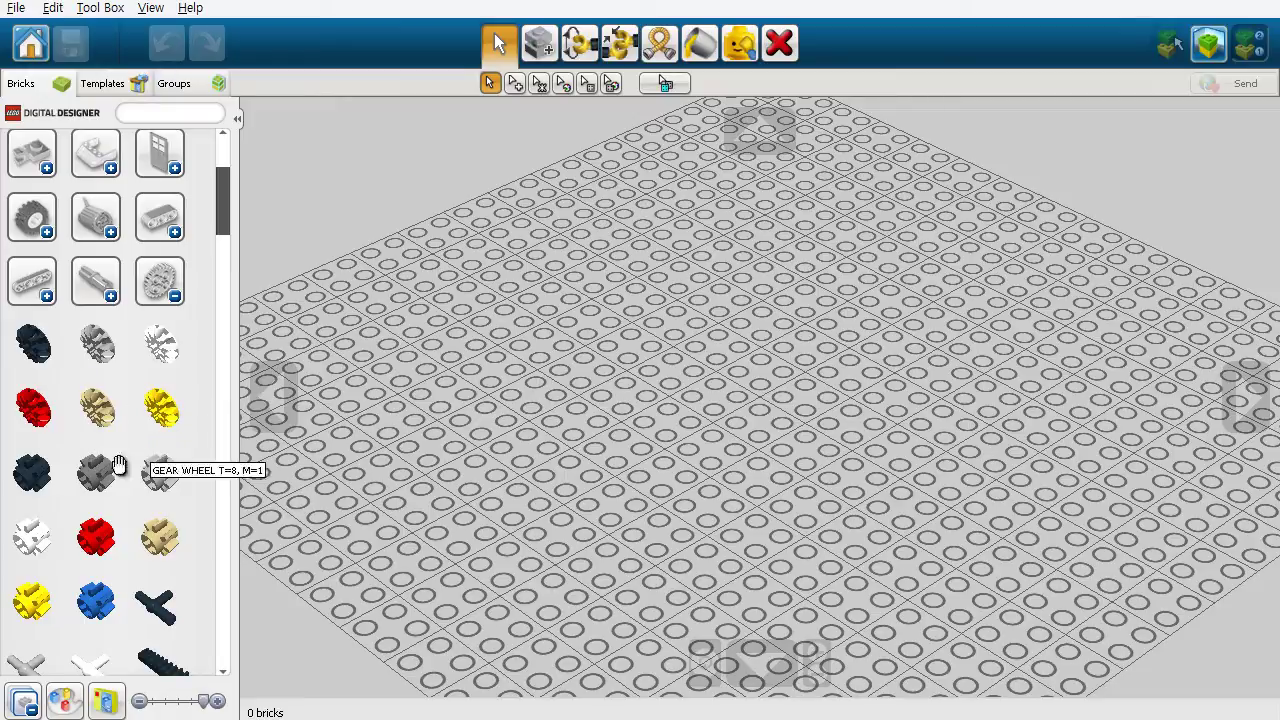
pyautogui.scroll(-3, 108, 415)
pyautogui.scroll(-10, 106, 420)
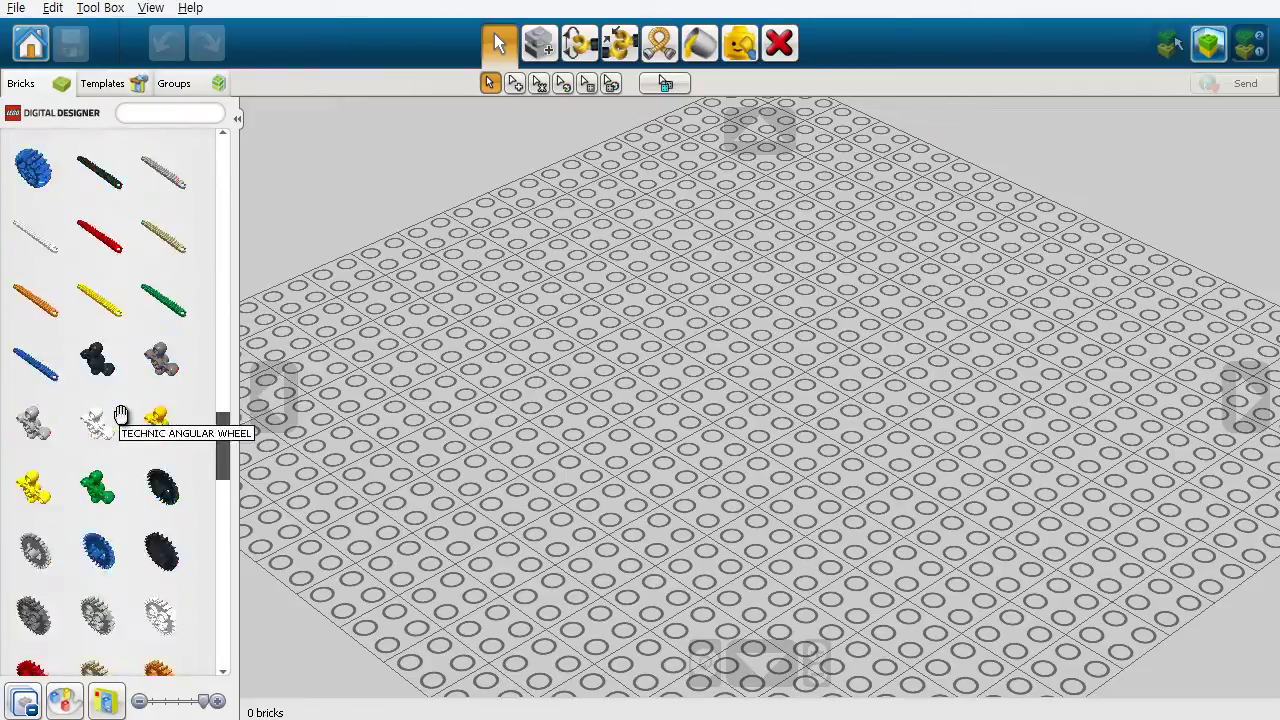
pyautogui.scroll(14, 106, 422)
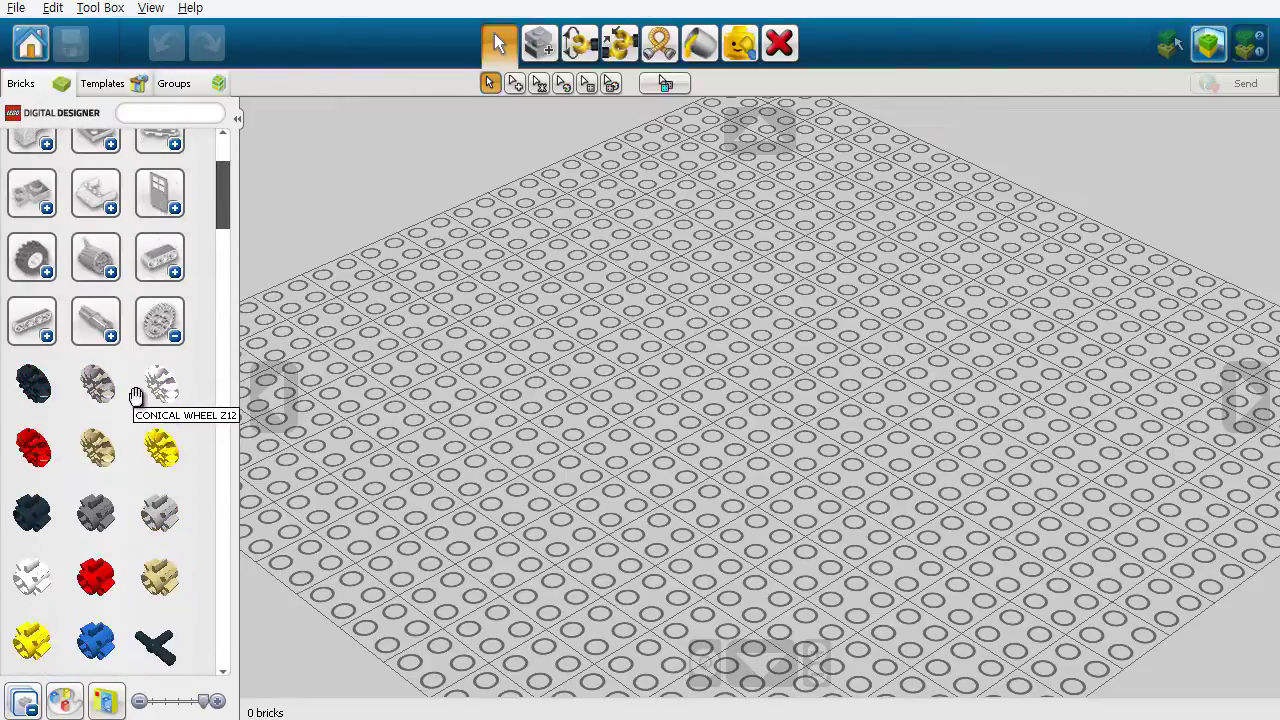
pyautogui.click(173, 322)
pyautogui.scroll(3, 105, 315)
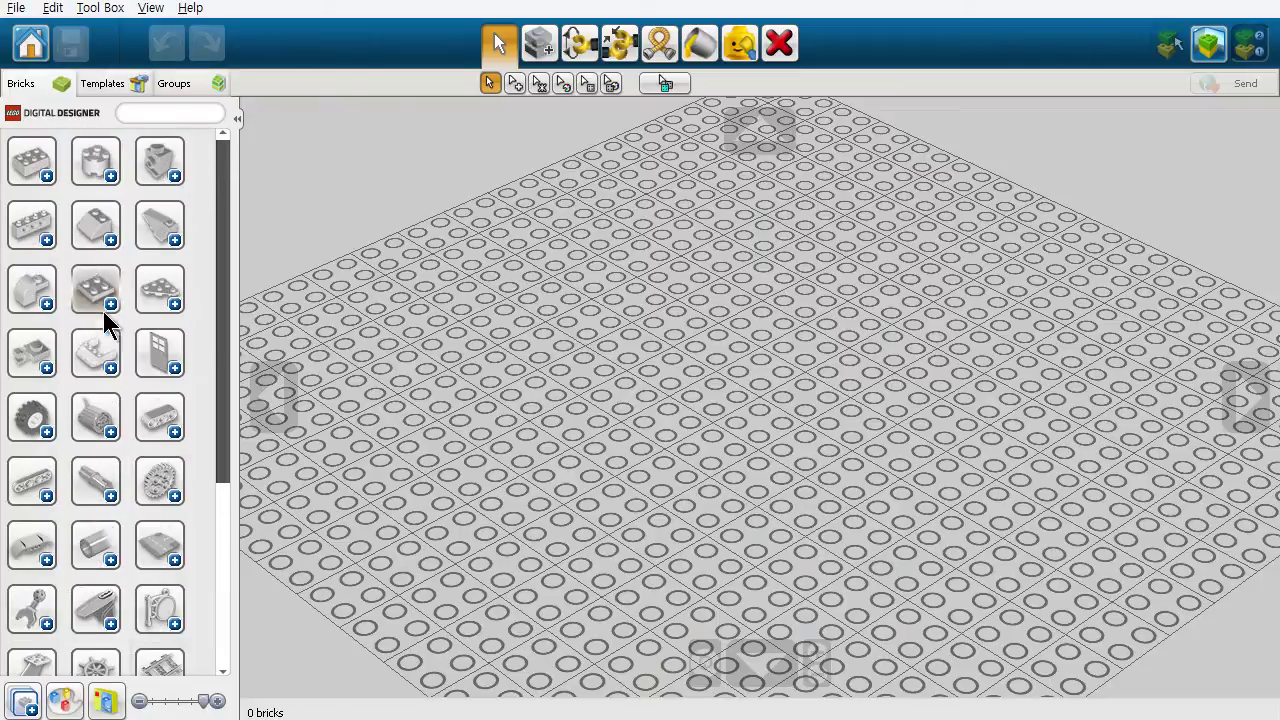
# - Place a dark grey 1x3 brick from the basic bricks category near the middle of the baseplate
pyautogui.click(45, 177)
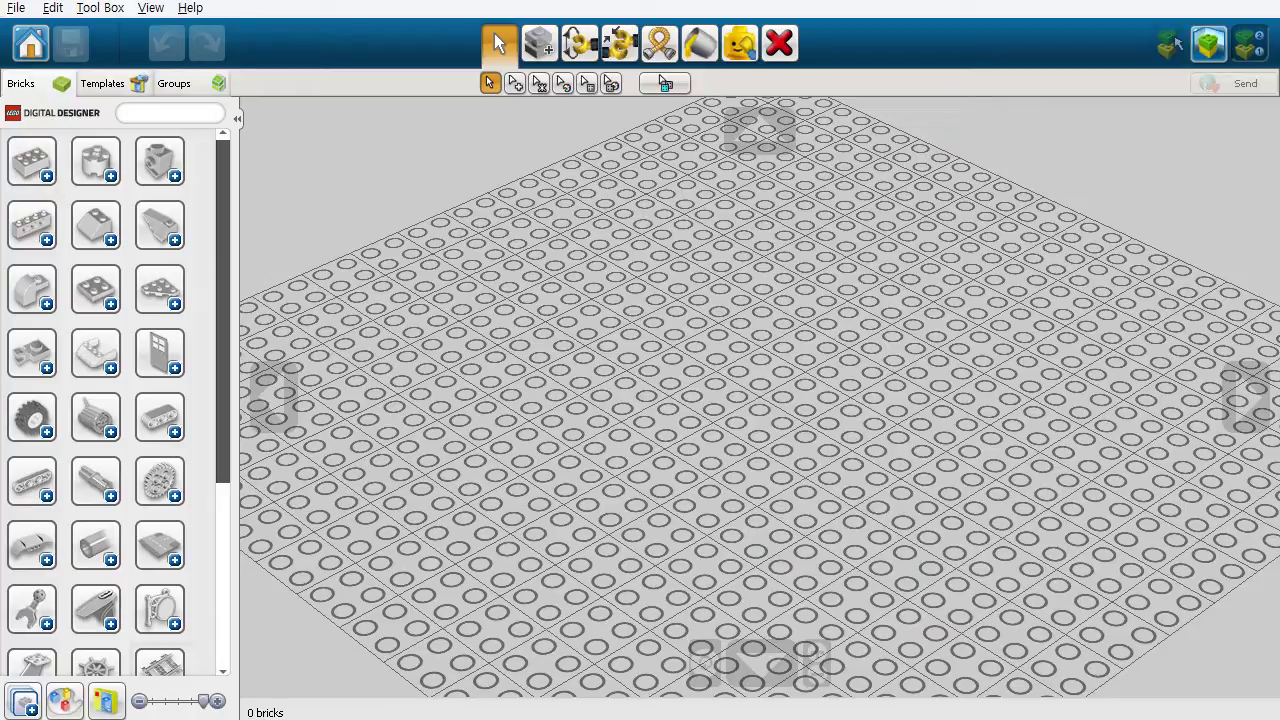
pyautogui.click(45, 170)
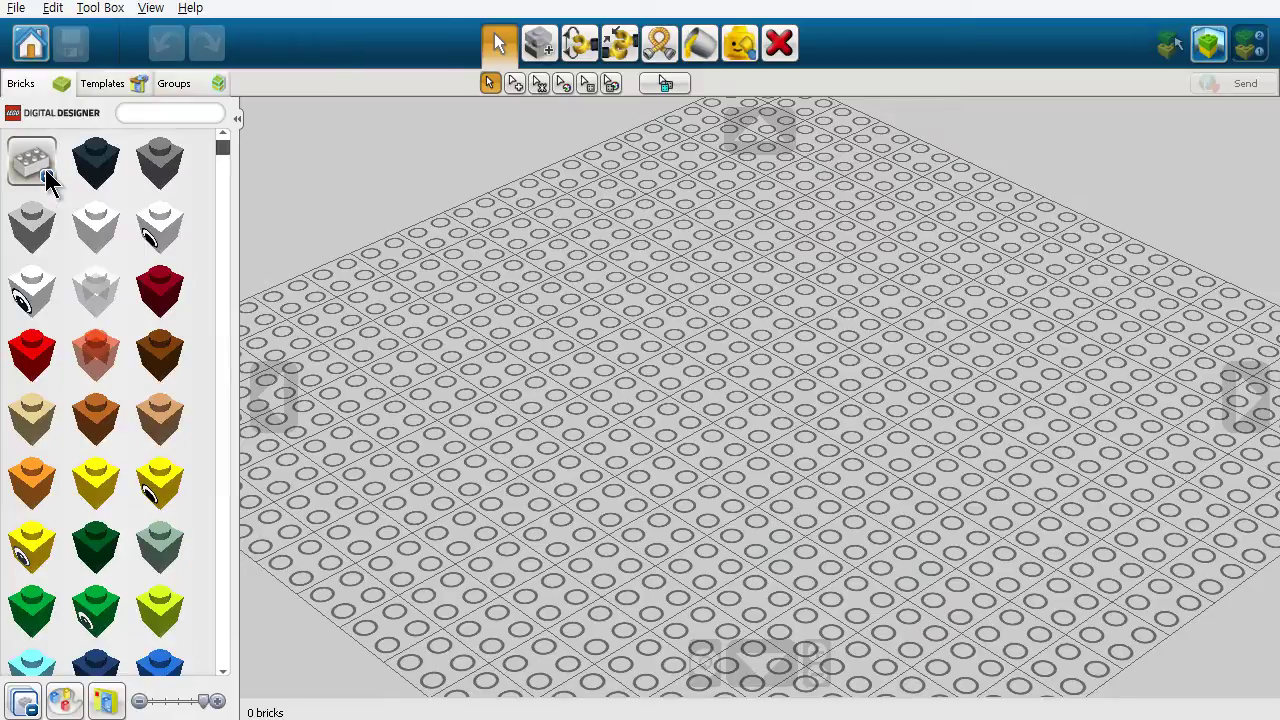
pyautogui.click(51, 162)
pyautogui.click(50, 164)
pyautogui.scroll(-10, 128, 272)
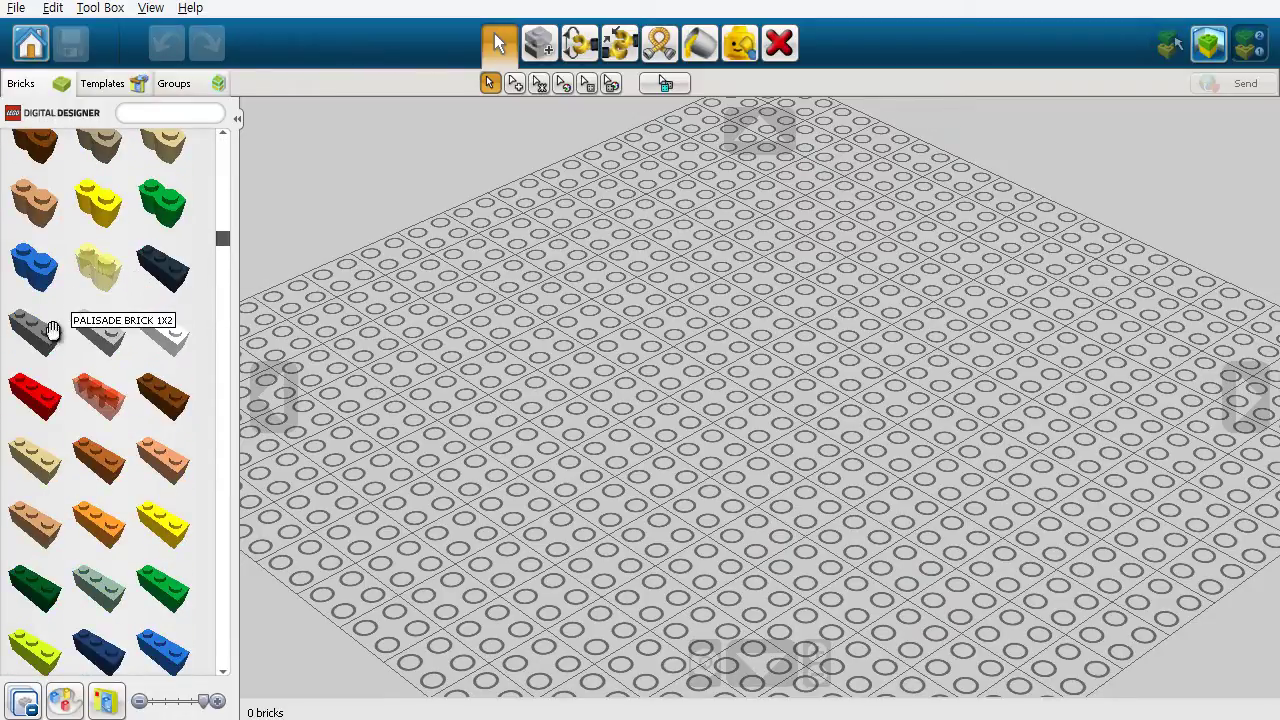
pyautogui.click(99, 332)
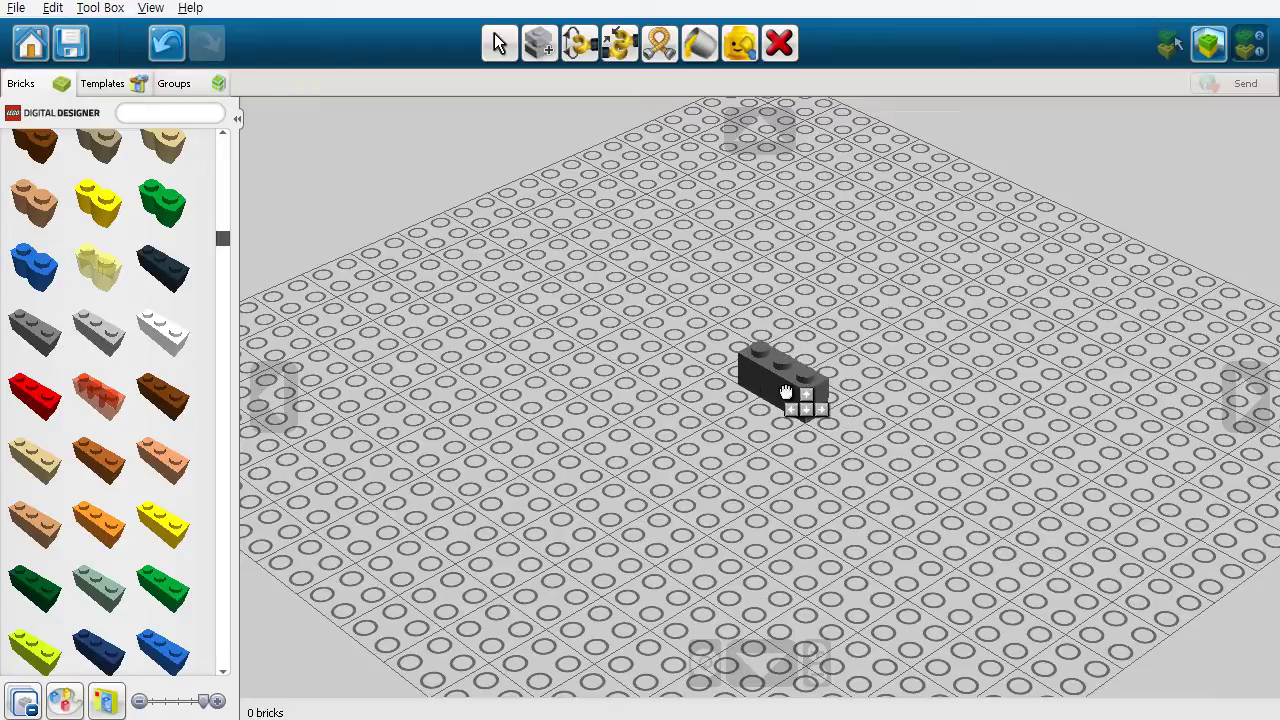
pyautogui.click(742, 382)
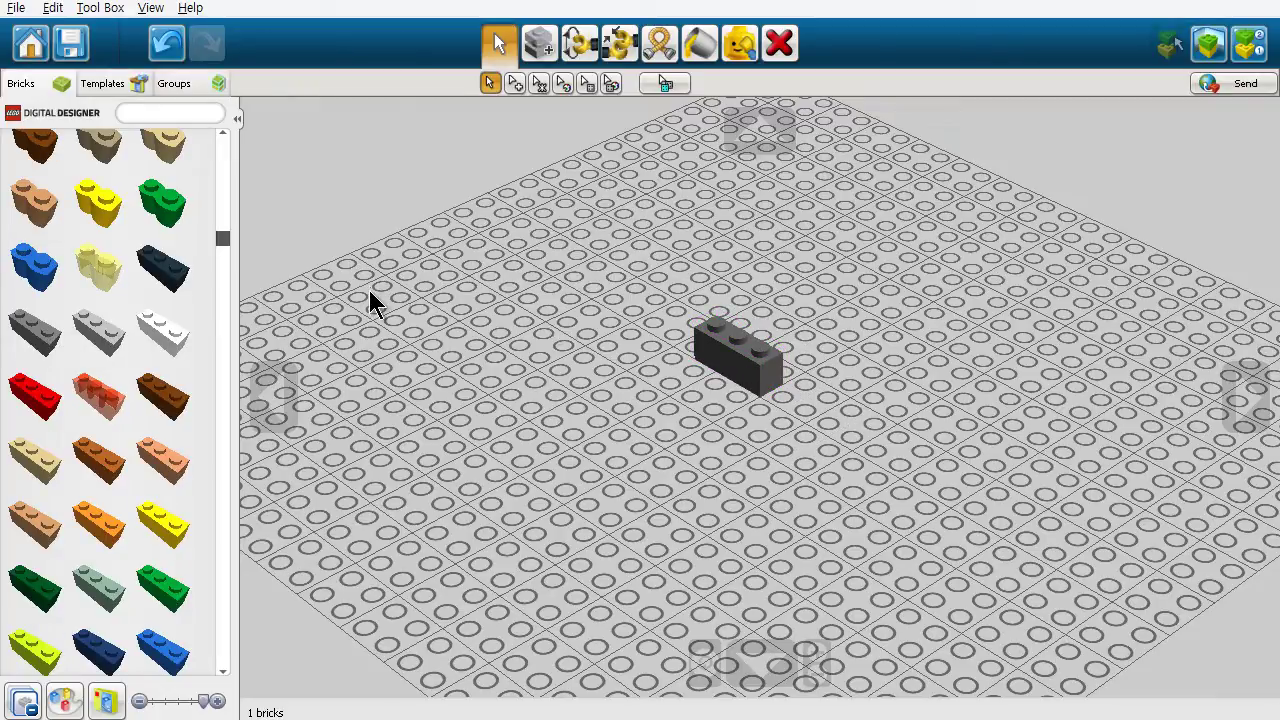
# - Stack a white 1x3 brick from the basic bricks category directly on top of the dark grey 1x3 brick
pyautogui.click(163, 336)
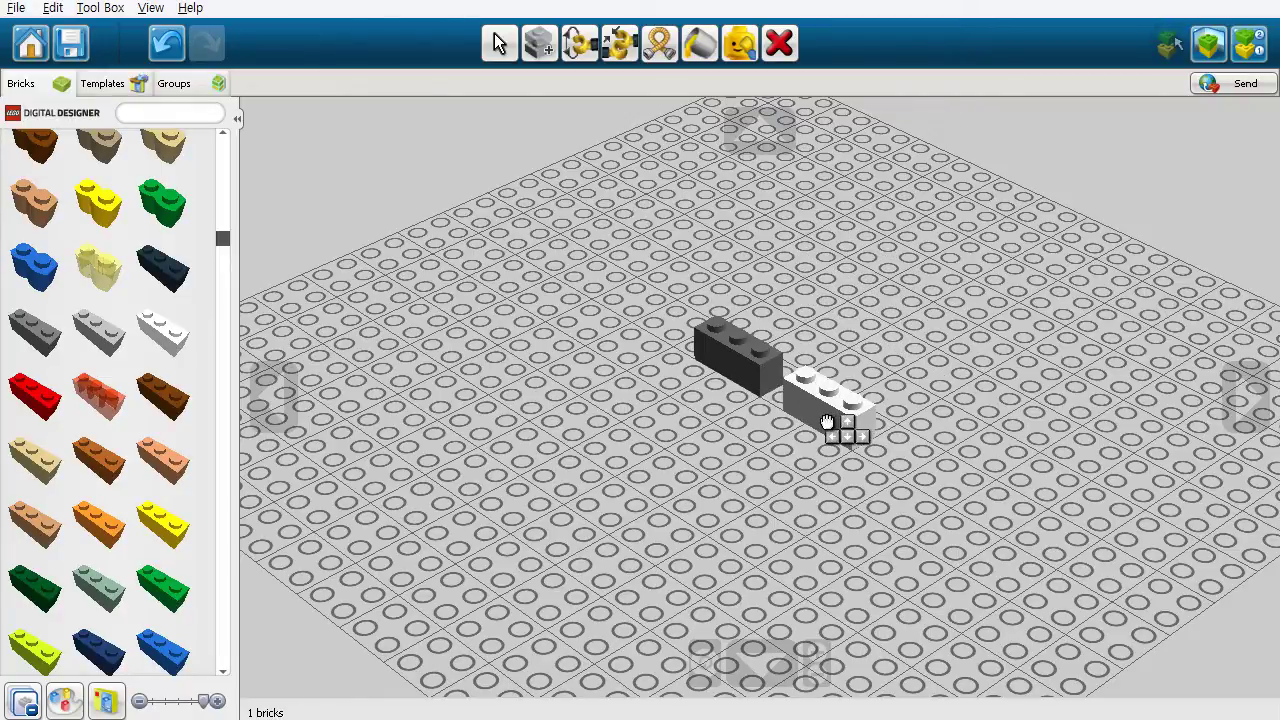
pyautogui.click(827, 422)
pyautogui.moveTo(704, 292)
pyautogui.mouseDown()
pyautogui.moveTo(756, 328)
pyautogui.moveTo(762, 364)
pyautogui.moveTo(778, 324)
pyautogui.moveTo(781, 351)
pyautogui.moveTo(721, 281)
pyautogui.mouseUp()
pyautogui.moveTo(842, 374)
pyautogui.mouseDown()
pyautogui.moveTo(848, 288)
pyautogui.moveTo(784, 274)
pyautogui.moveTo(760, 300)
pyautogui.mouseUp()
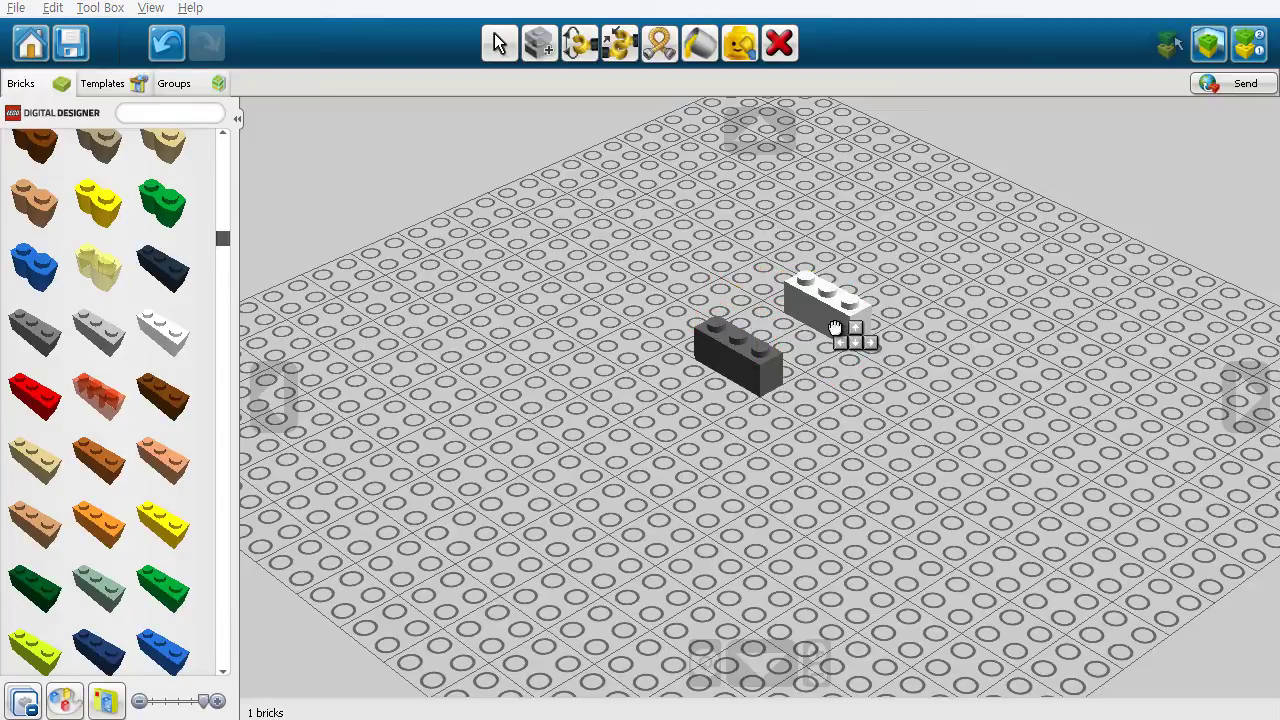
pyautogui.moveTo(835, 328); pyautogui.dragTo(746, 350)
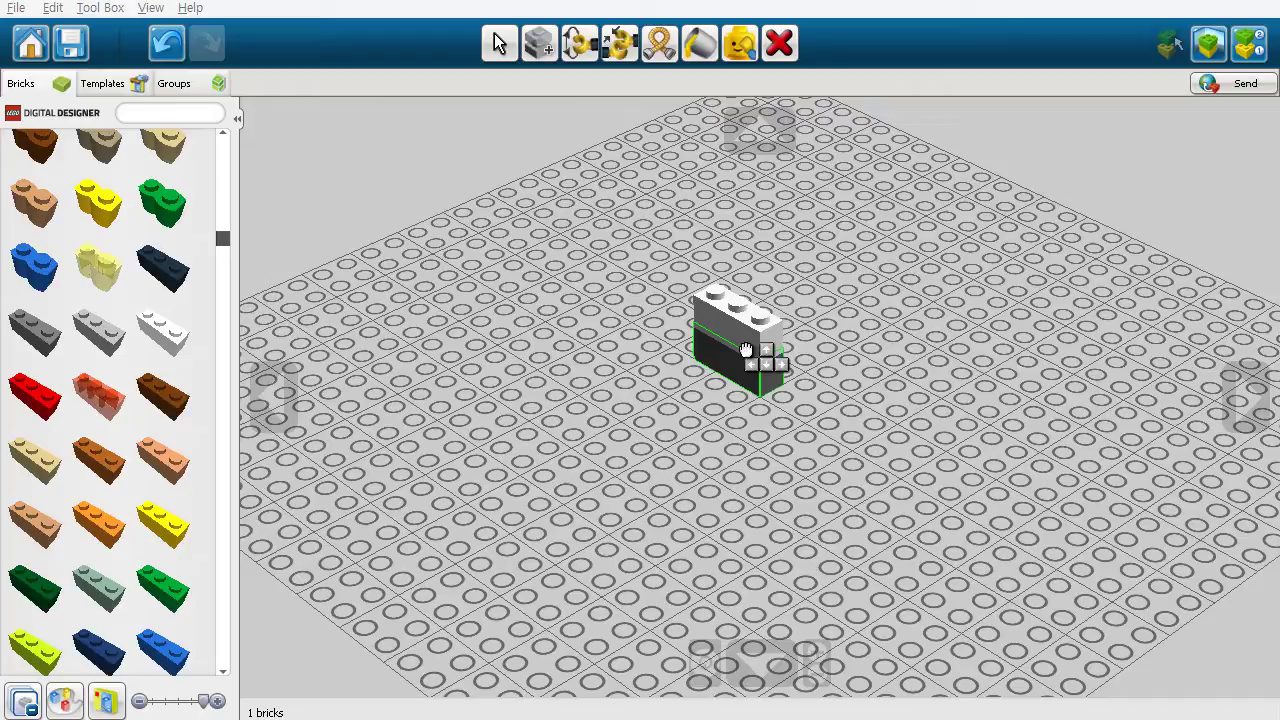
pyautogui.click(746, 350)
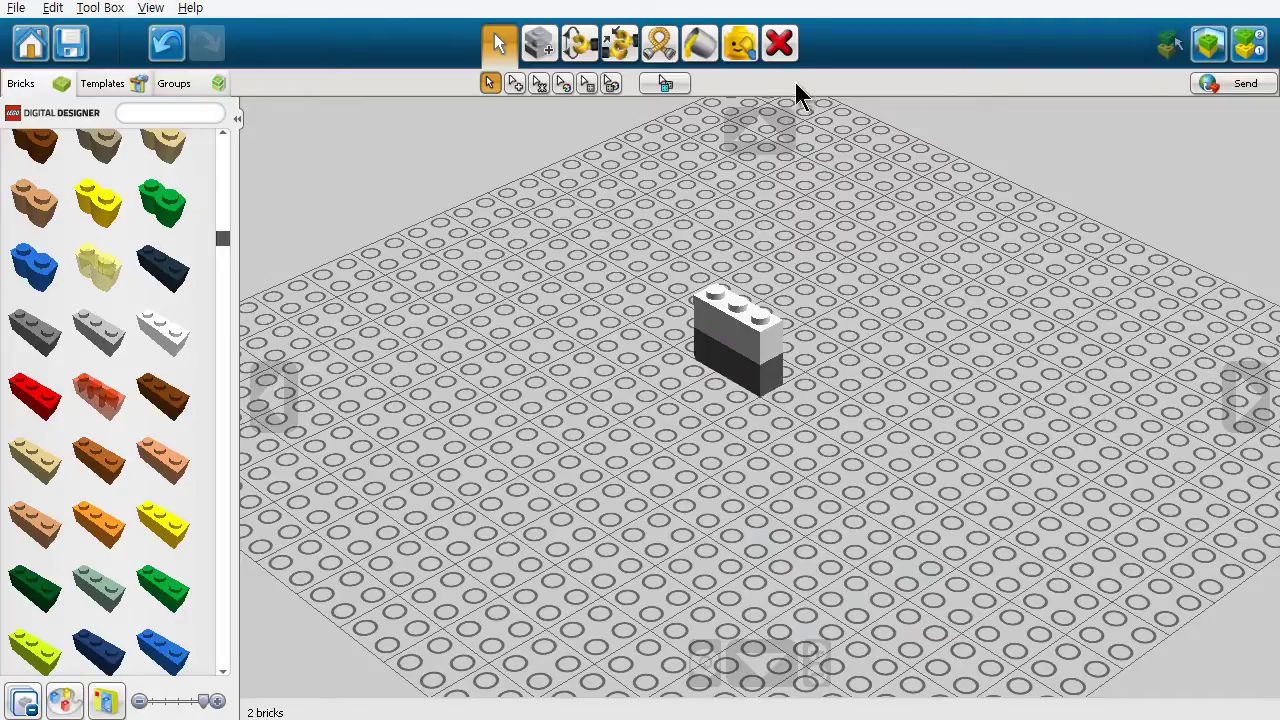
# - Try smaller and larger brick thumbnails in the palette and settle on a medium size showing four bricks per row
pyautogui.click(140, 701)
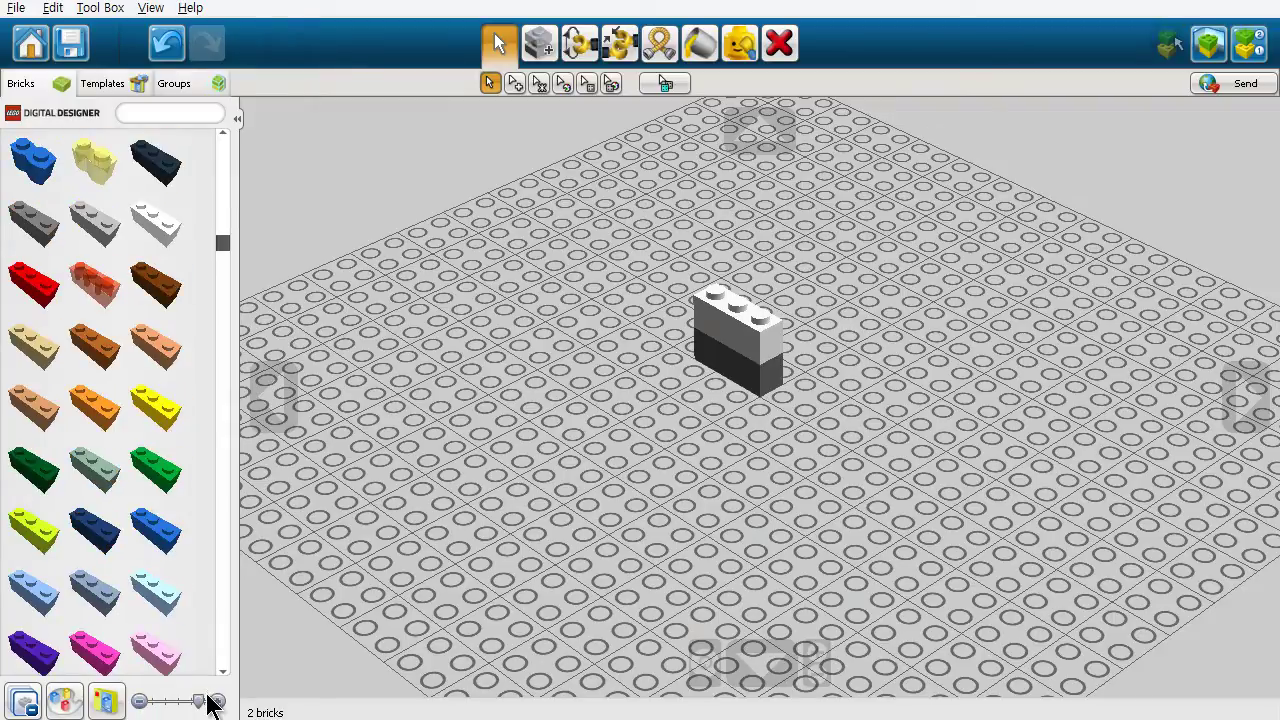
pyautogui.click(140, 701)
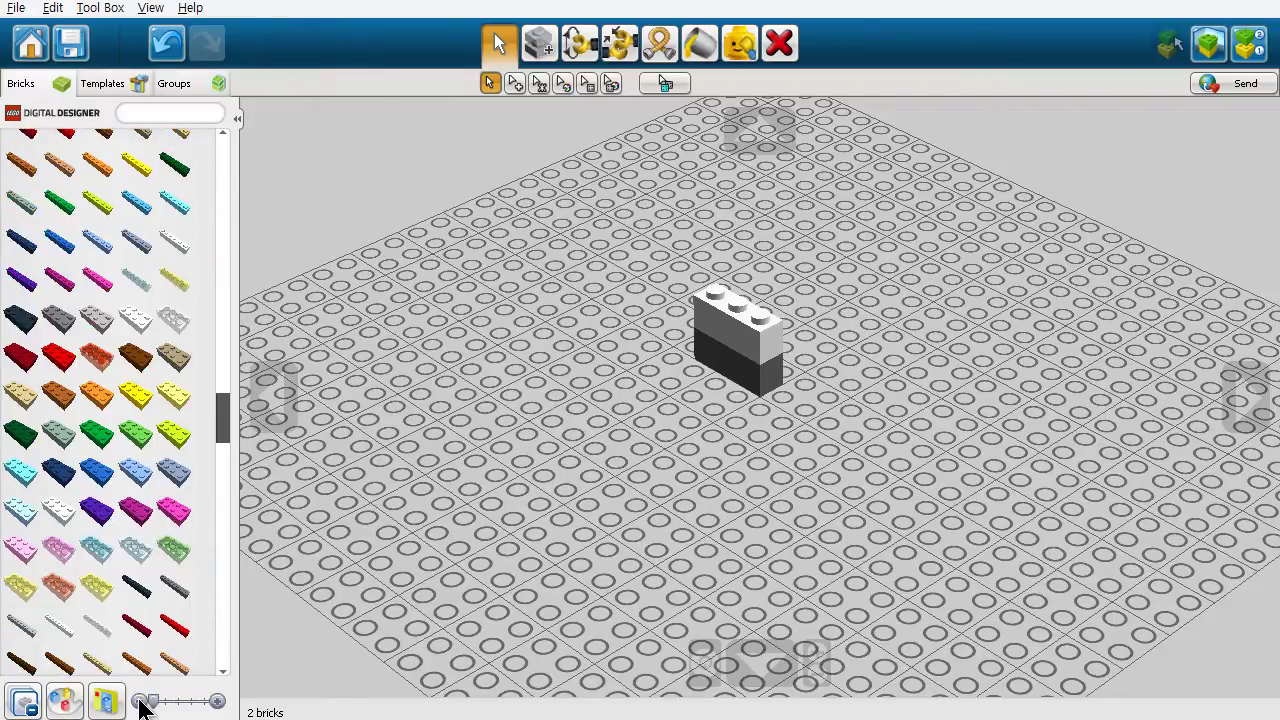
pyautogui.moveTo(237, 535)
pyautogui.mouseDown()
pyautogui.moveTo(491, 537)
pyautogui.moveTo(866, 497)
pyautogui.moveTo(371, 523)
pyautogui.moveTo(648, 478)
pyautogui.moveTo(205, 552)
pyautogui.moveTo(230, 556)
pyautogui.mouseUp()
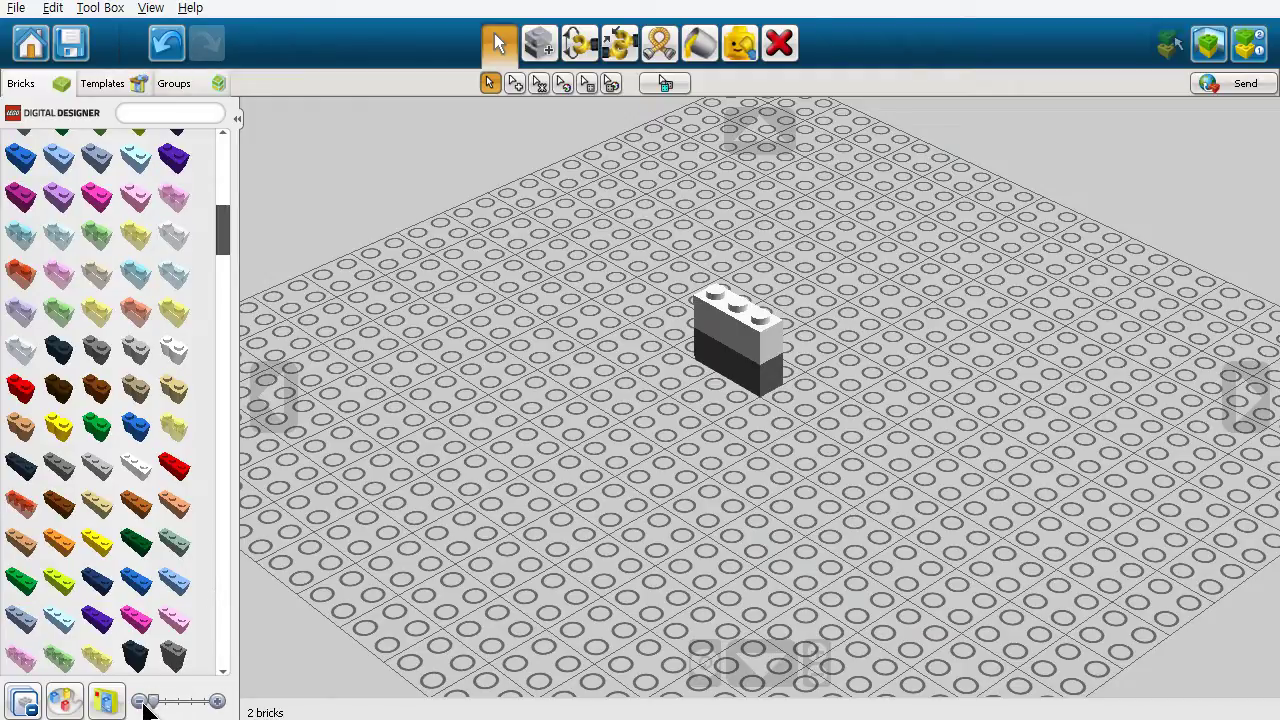
pyautogui.scroll(-10, 110, 452)
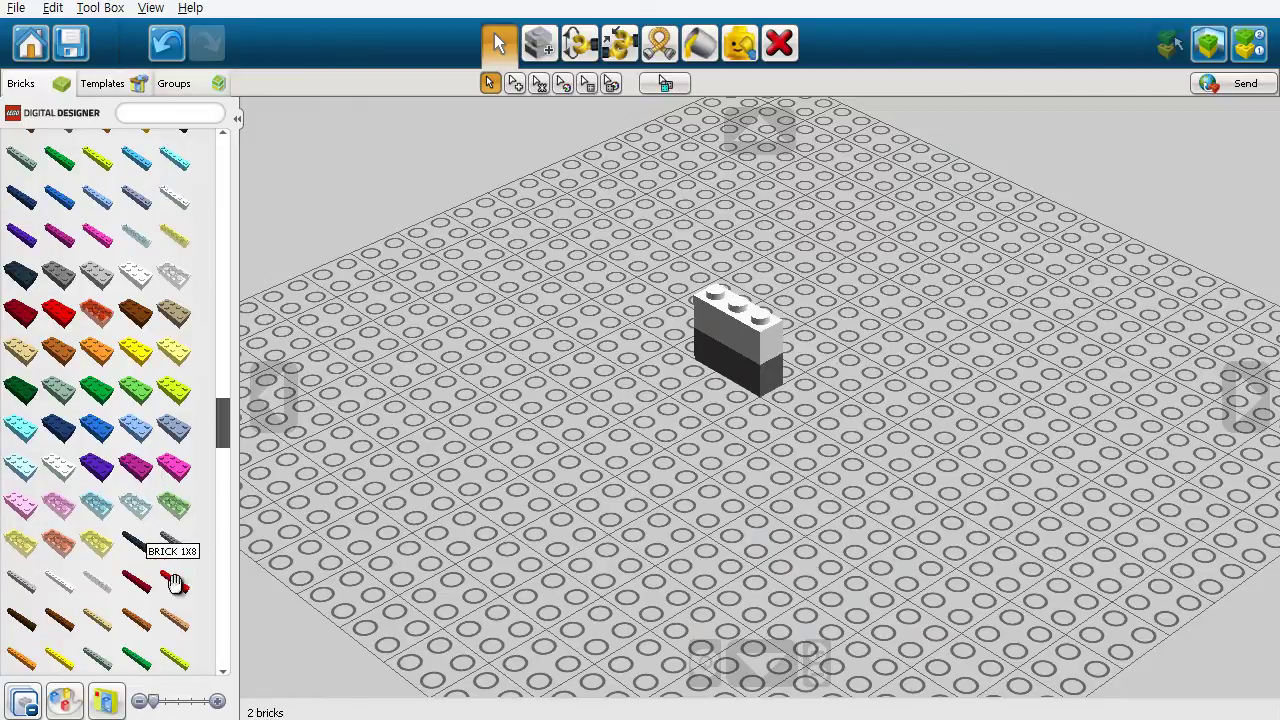
pyautogui.click(218, 703)
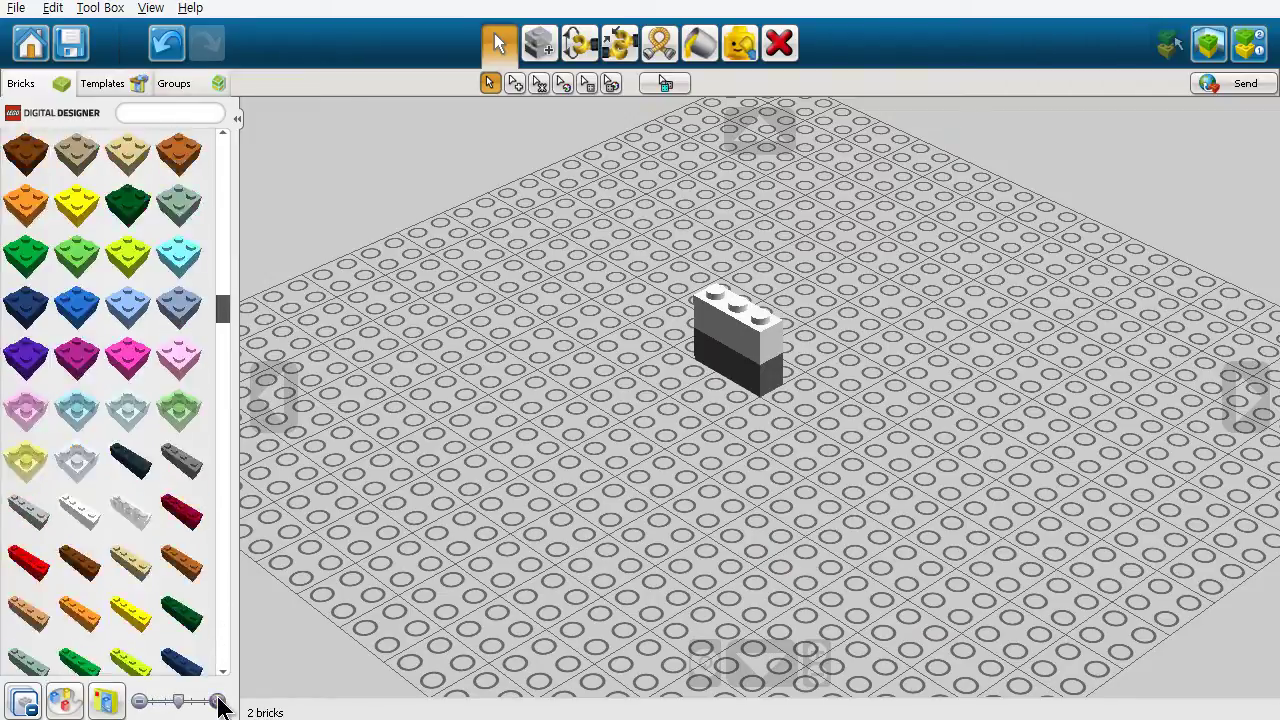
pyautogui.click(140, 701)
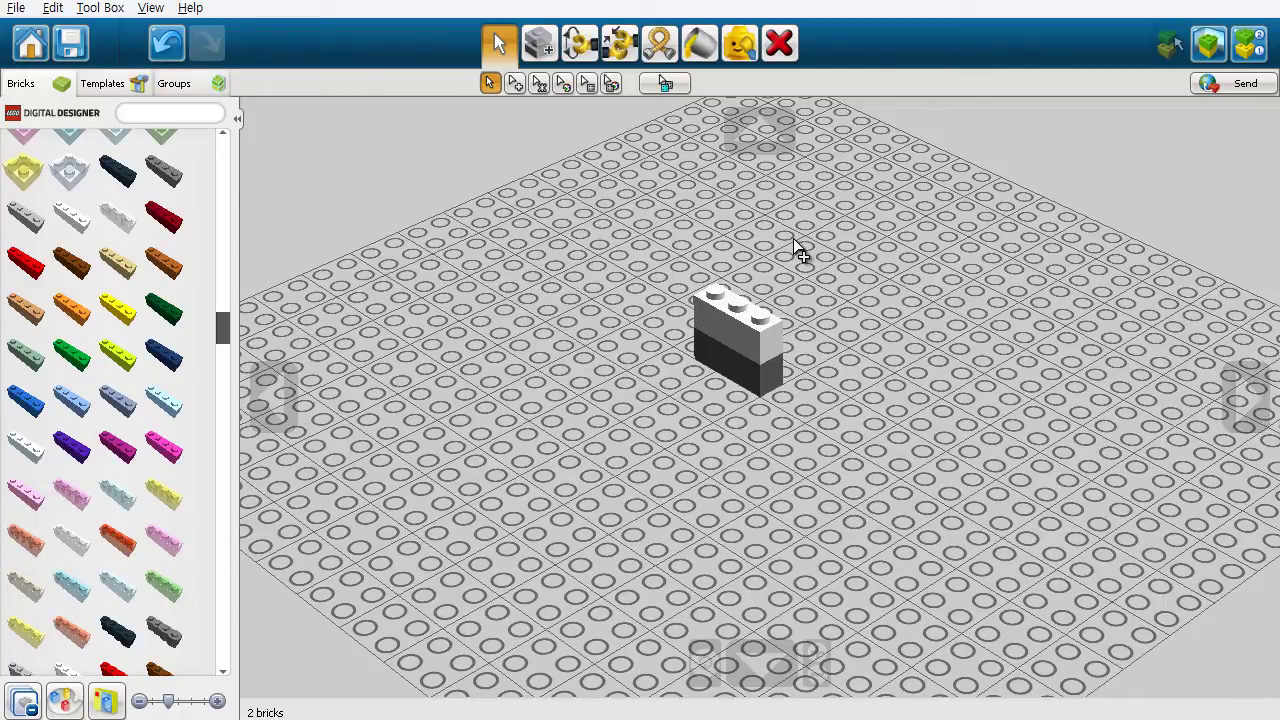
pyautogui.moveTo(730, 108)
pyautogui.mouseDown()
pyautogui.moveTo(720, 125)
pyautogui.moveTo(828, 110)
pyautogui.moveTo(685, 128)
pyautogui.mouseUp()
pyautogui.moveTo(268, 343)
pyautogui.mouseDown()
pyautogui.moveTo(248, 442)
pyautogui.moveTo(262, 352)
pyautogui.mouseUp()
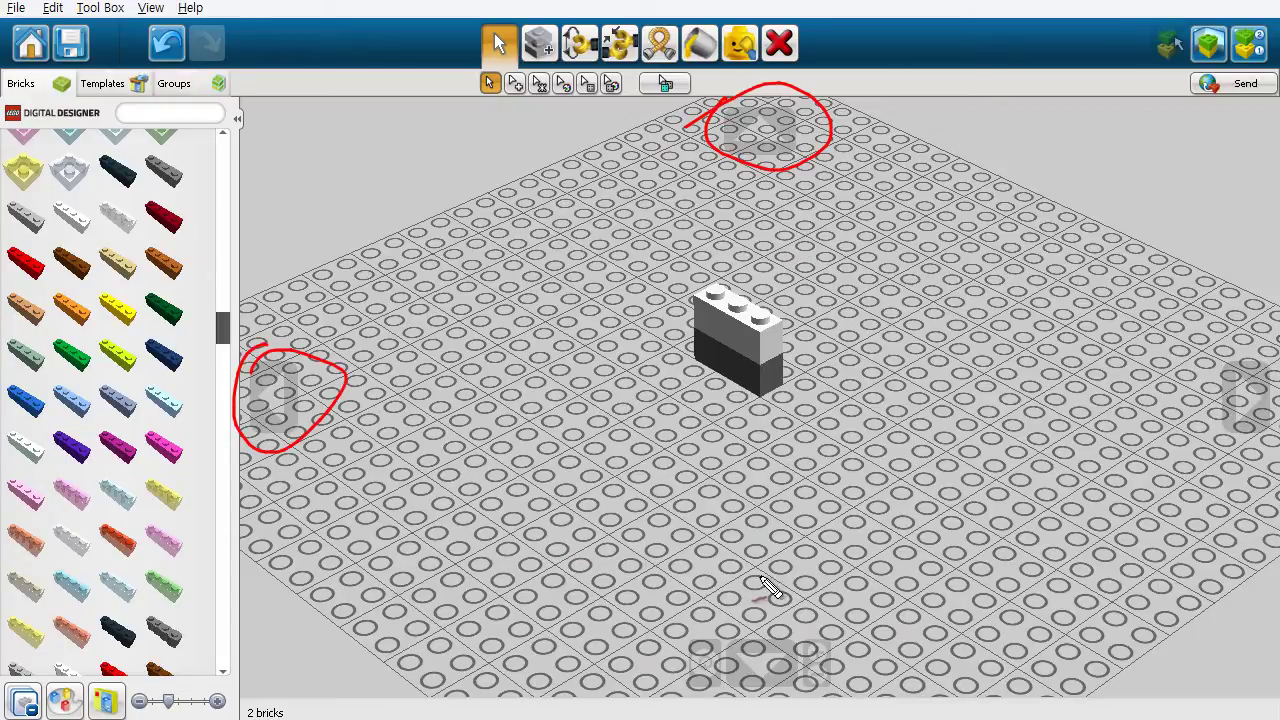
pyautogui.moveTo(772, 594)
pyautogui.mouseDown()
pyautogui.moveTo(688, 668)
pyautogui.moveTo(800, 588)
pyautogui.mouseUp()
pyautogui.moveTo(1220, 375); pyautogui.dragTo(1265, 362)
pyautogui.moveTo(1190, 460); pyautogui.dragTo(1257, 393)
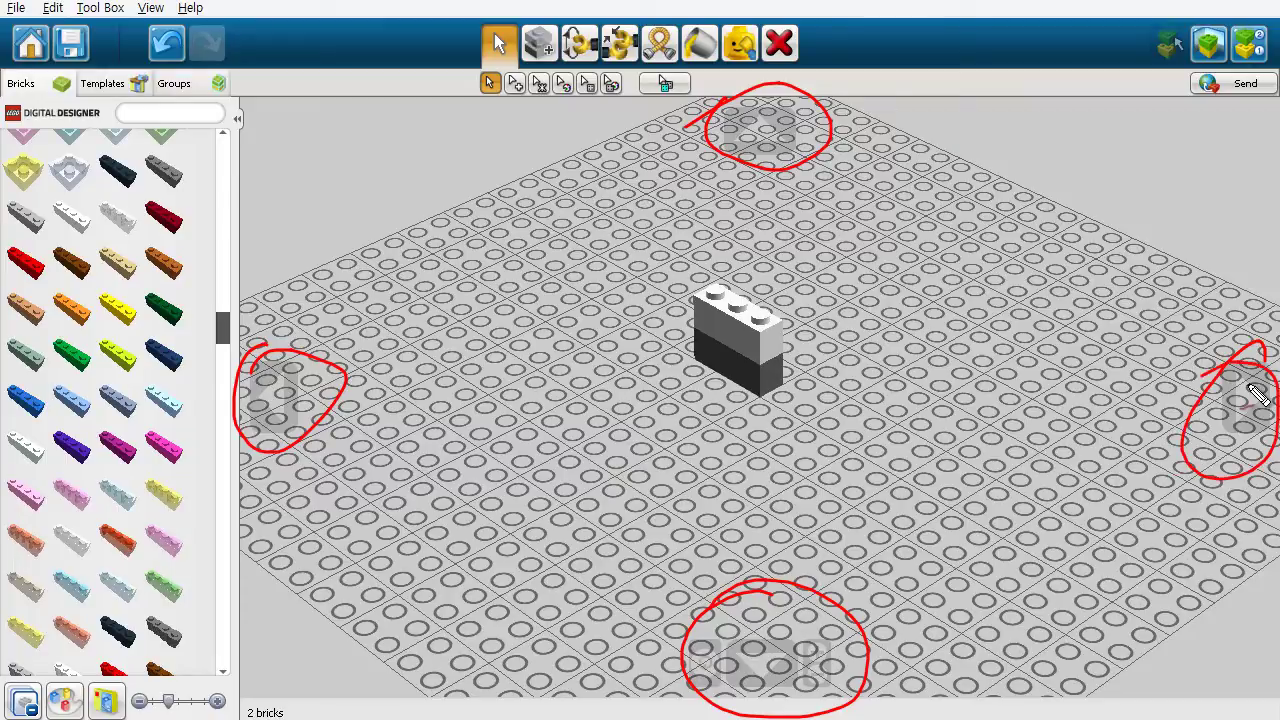
pyautogui.press('Escape')
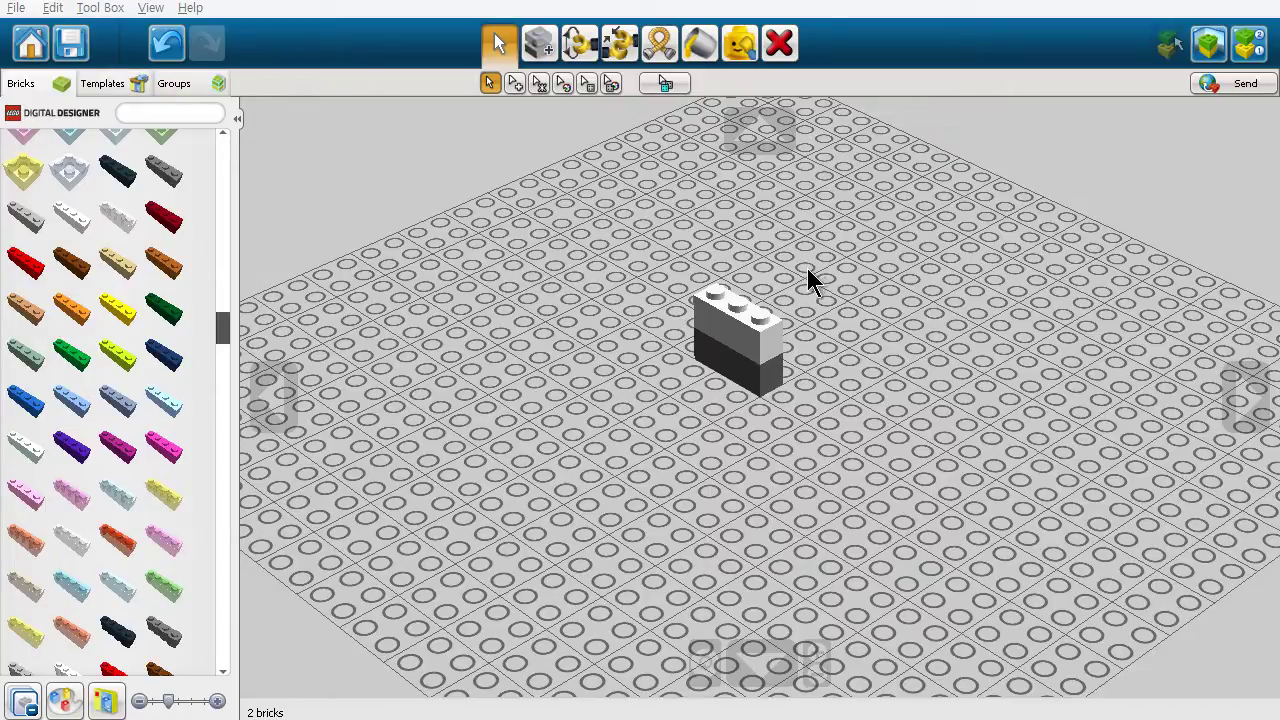
# - Examine the two stacked bricks from directly above and from underneath the baseplate by tilting the camera
pyautogui.click(778, 145)
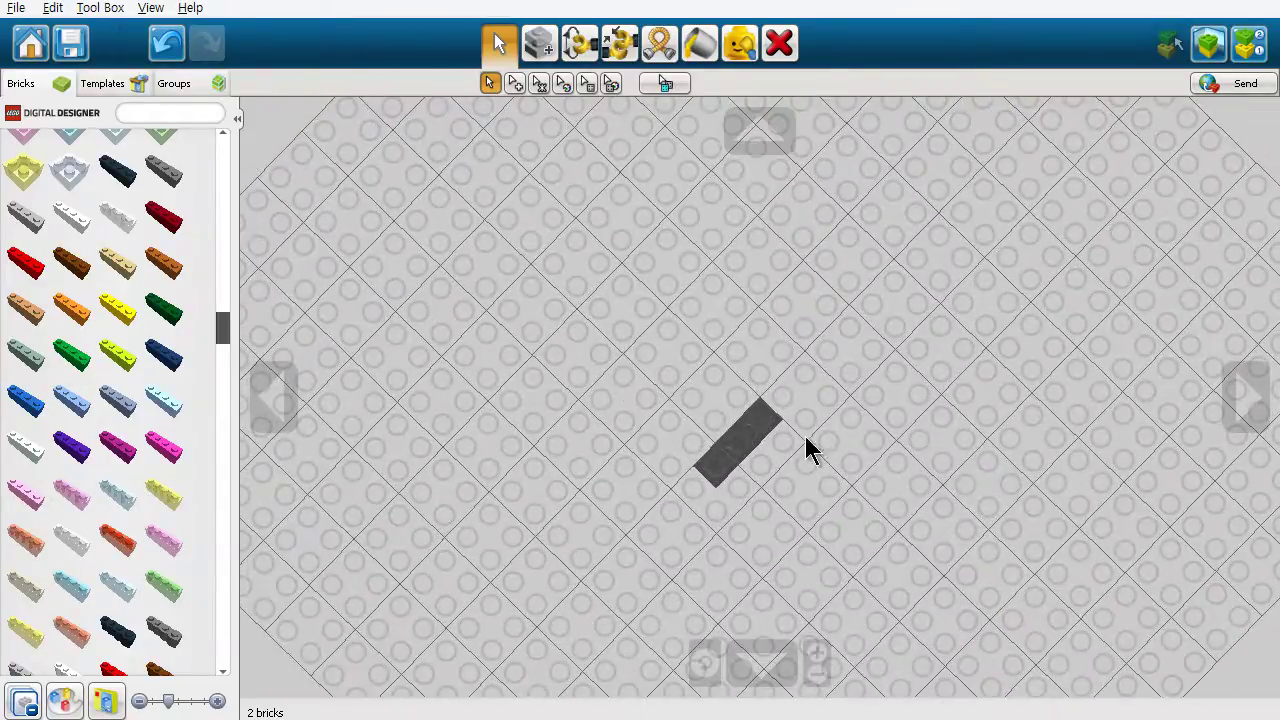
pyautogui.click(776, 666)
pyautogui.click(776, 666)
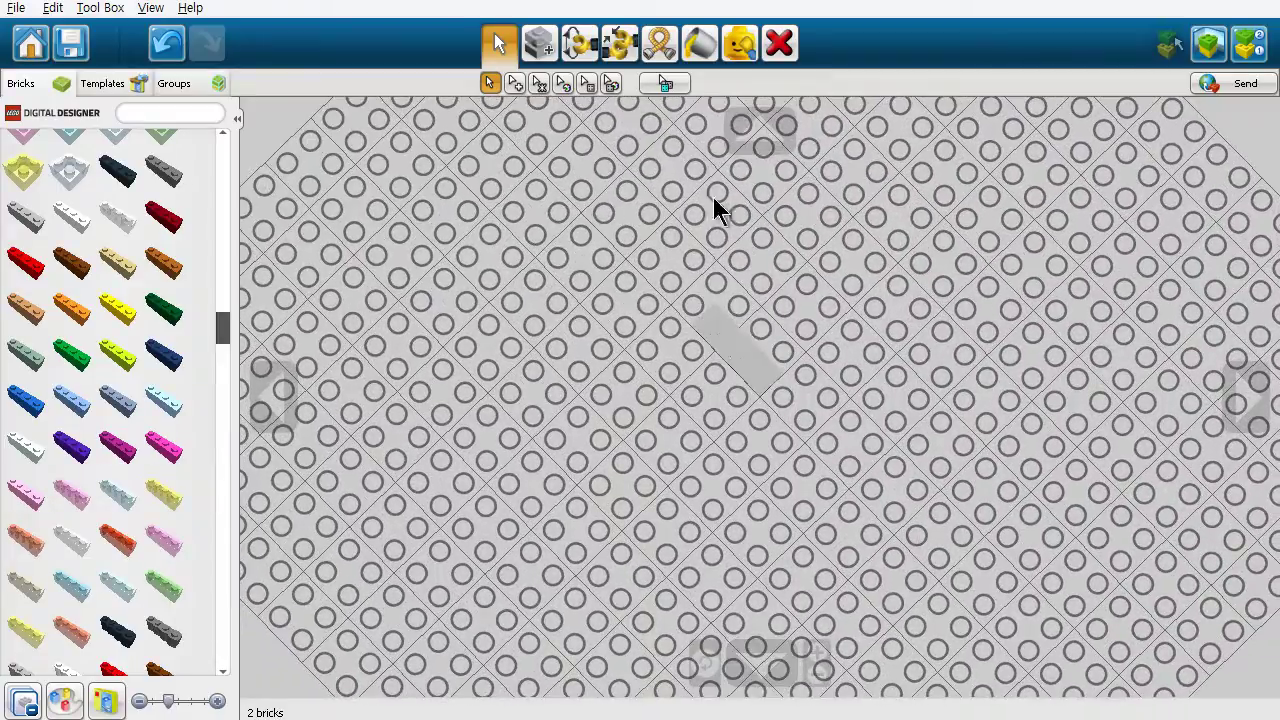
pyautogui.click(761, 141)
pyautogui.click(760, 139)
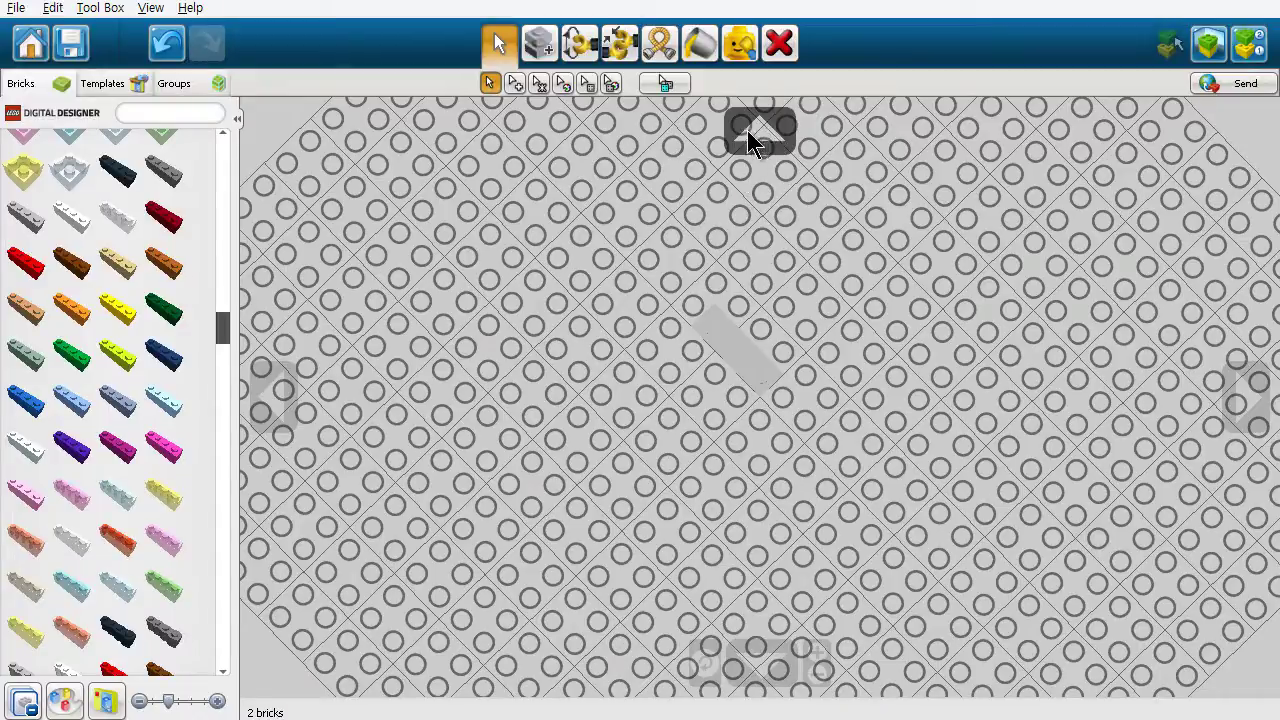
pyautogui.click(760, 127)
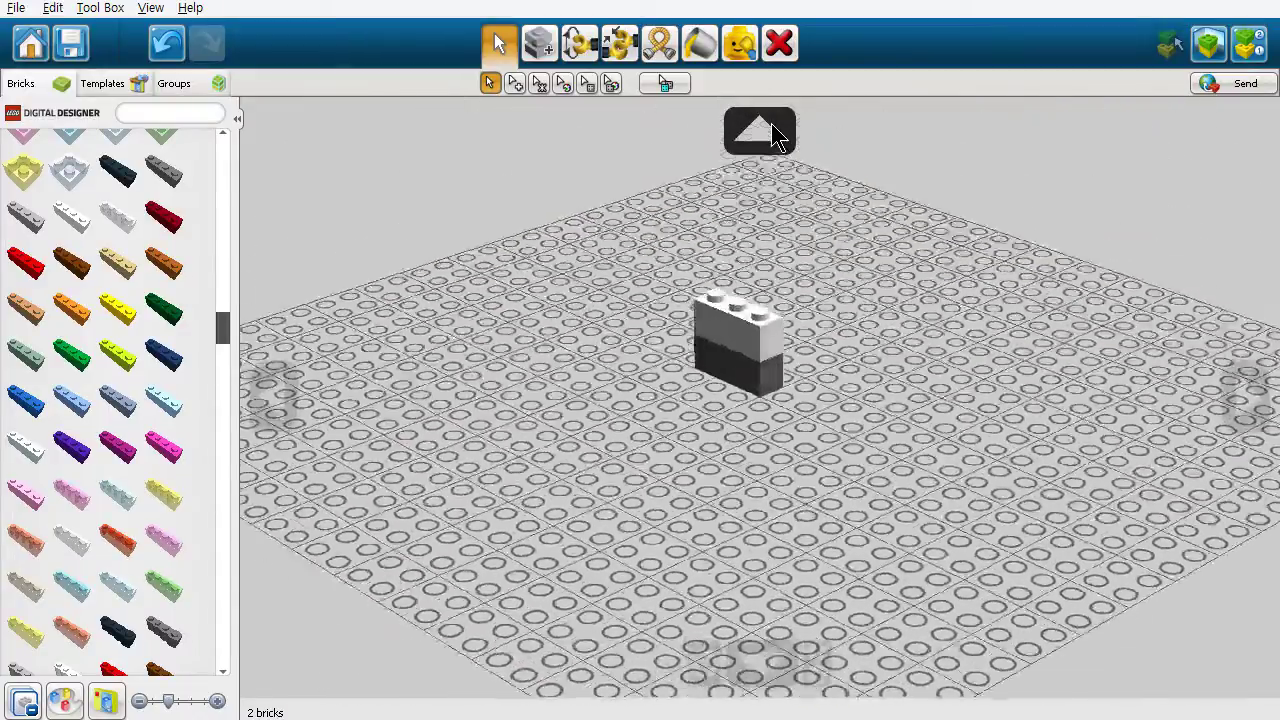
pyautogui.click(778, 137)
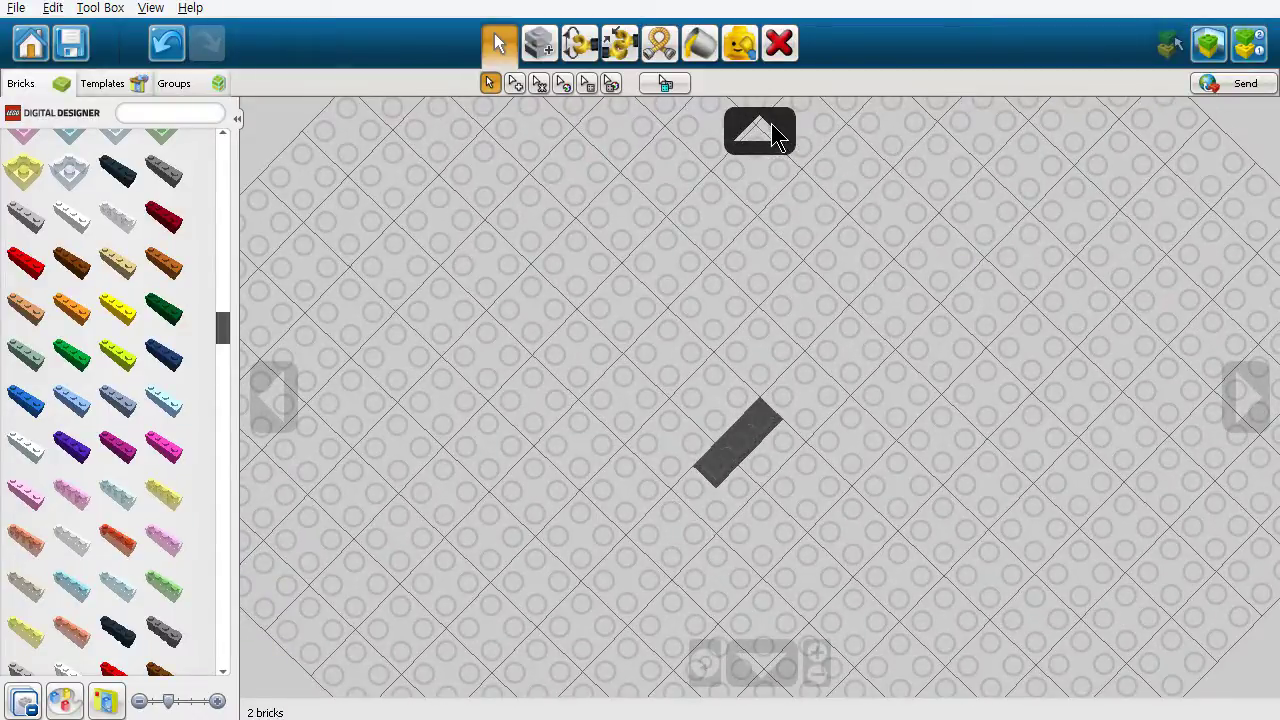
pyautogui.click(740, 664)
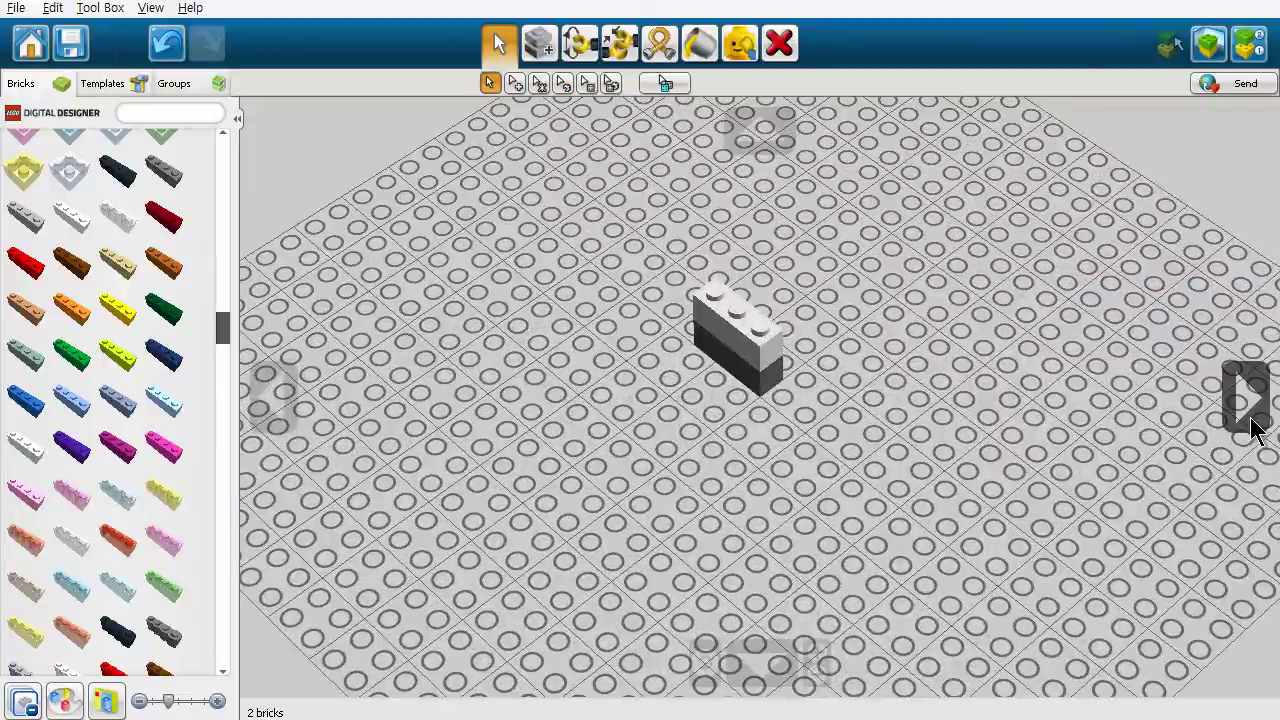
# - Examine the stacked bricks from all sides by rotating the camera around them in both directions
pyautogui.click(1252, 422)
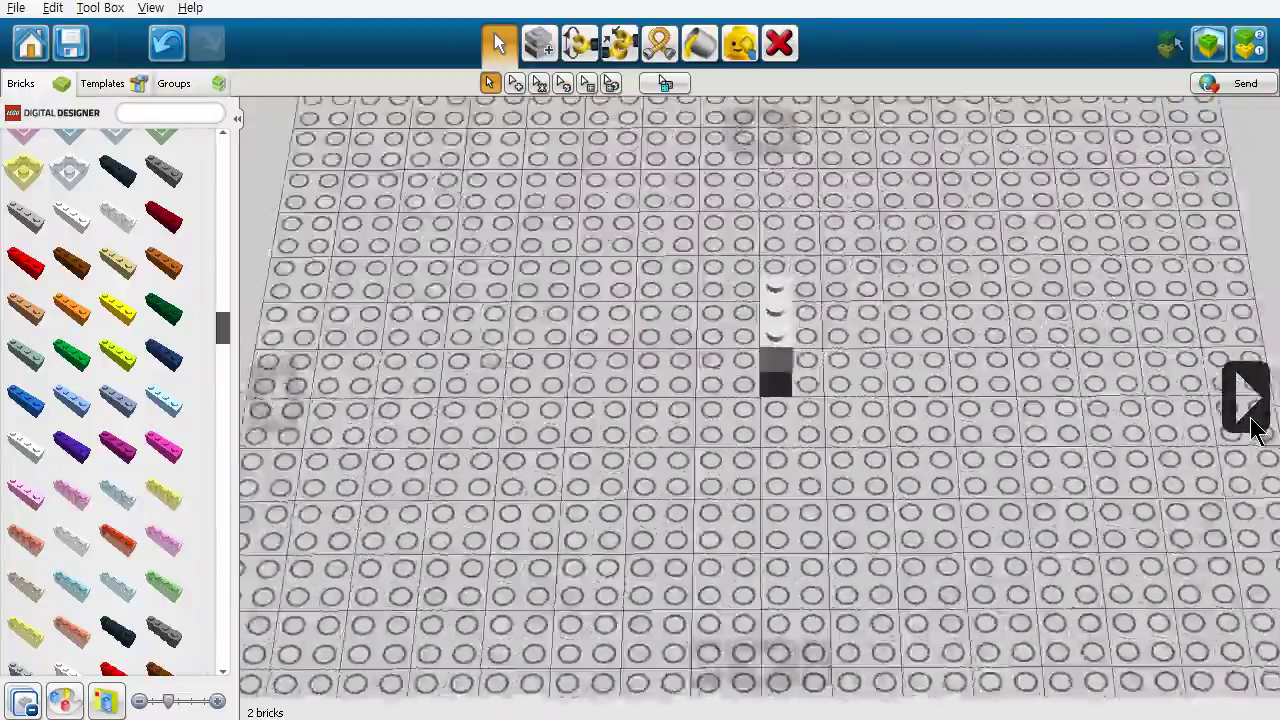
pyautogui.click(1252, 422)
pyautogui.click(1252, 422)
pyautogui.click(1252, 422)
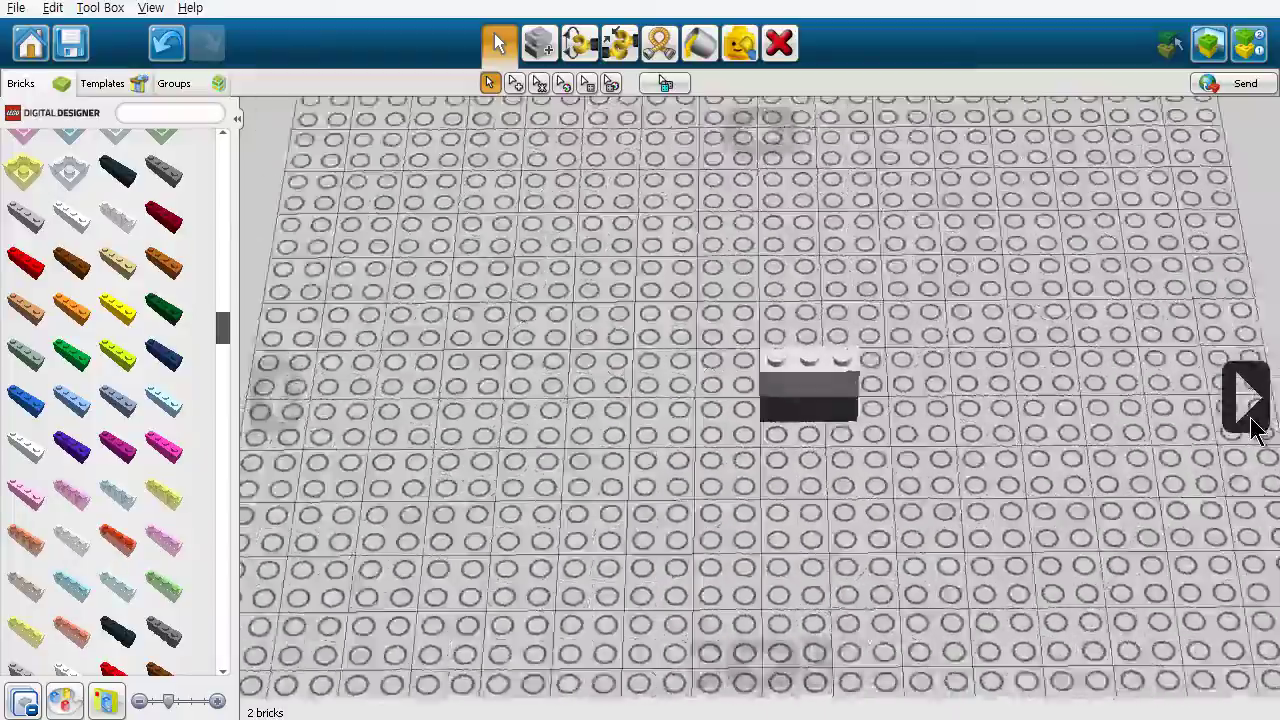
pyautogui.click(1252, 422)
pyautogui.click(1252, 422)
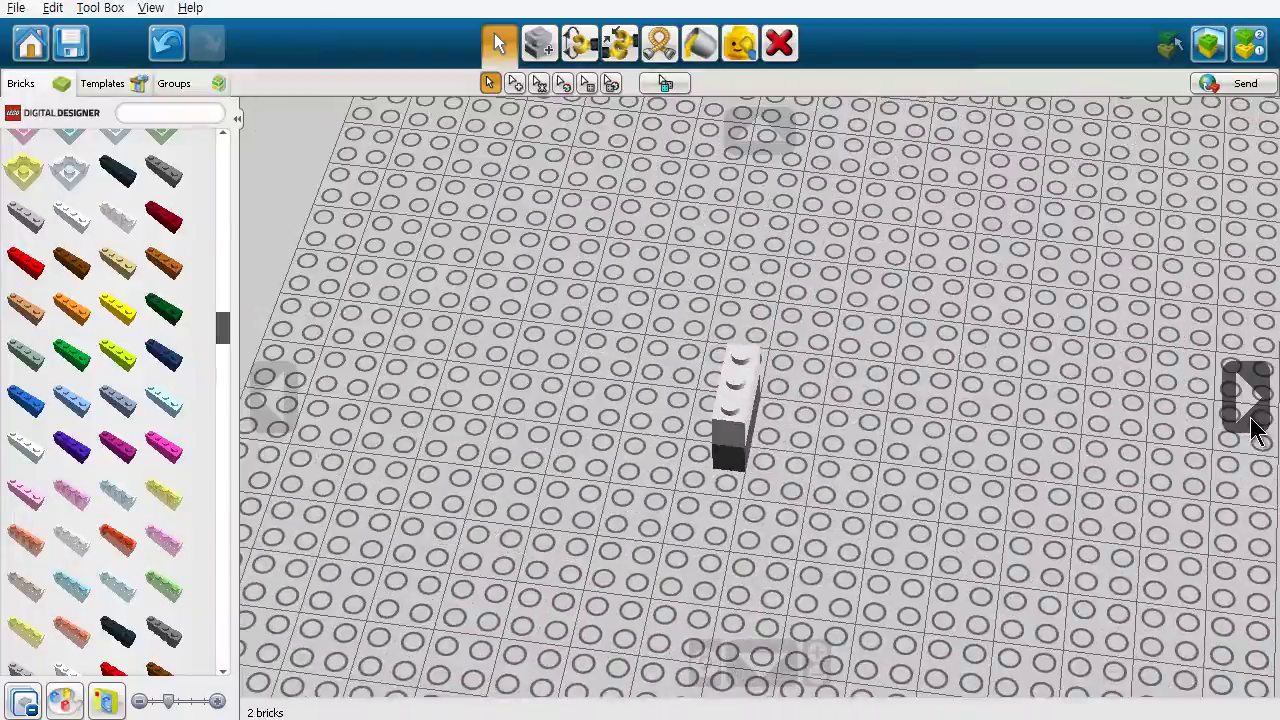
pyautogui.click(267, 395)
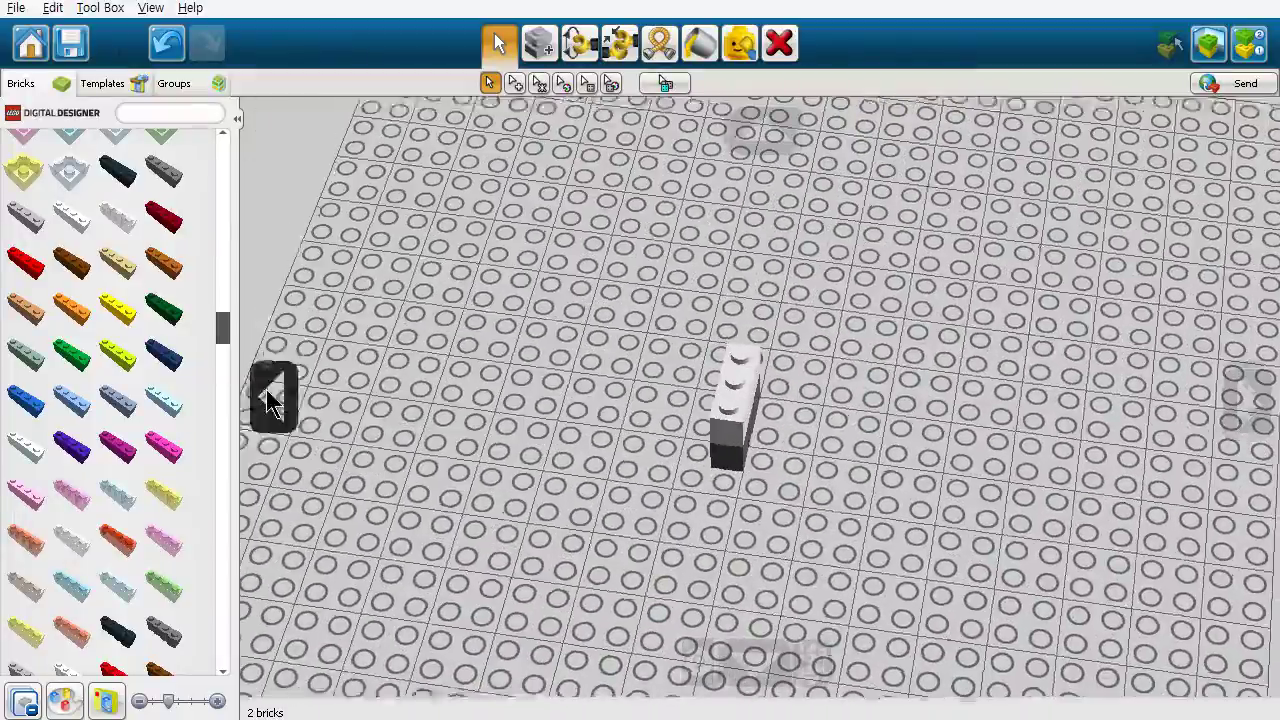
pyautogui.click(267, 395)
pyautogui.click(267, 395)
pyautogui.click(267, 395)
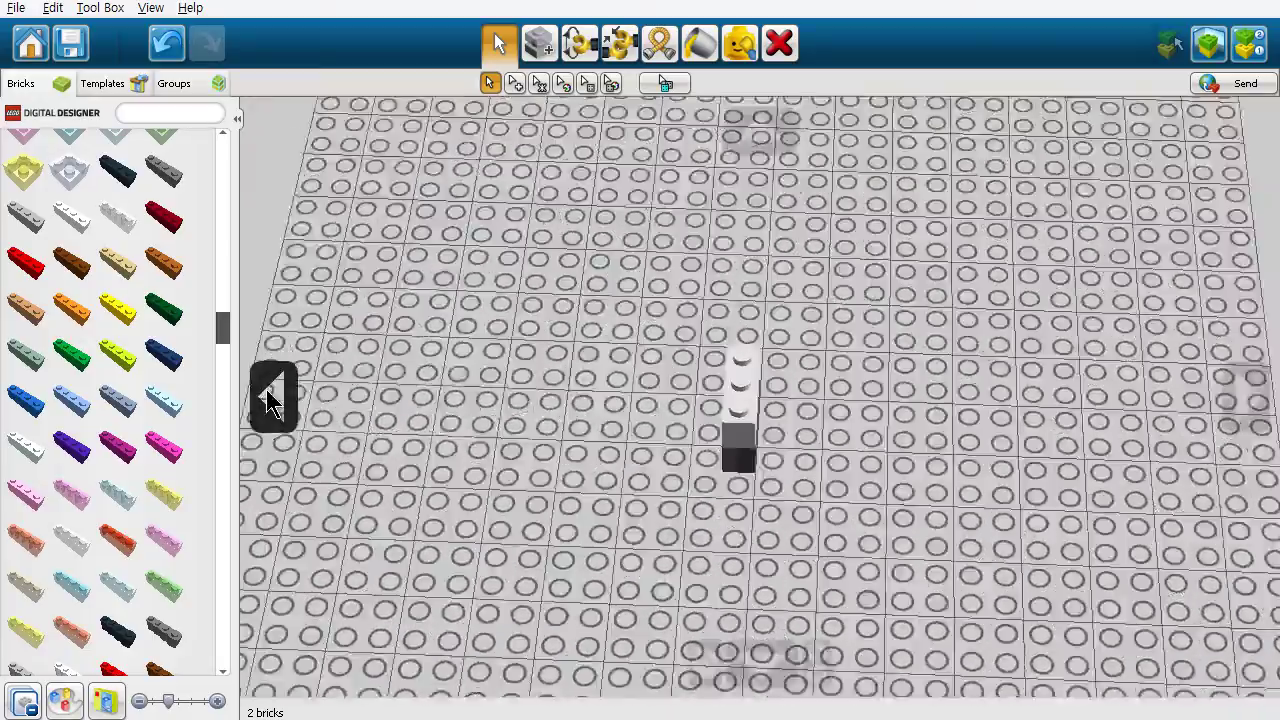
pyautogui.click(267, 395)
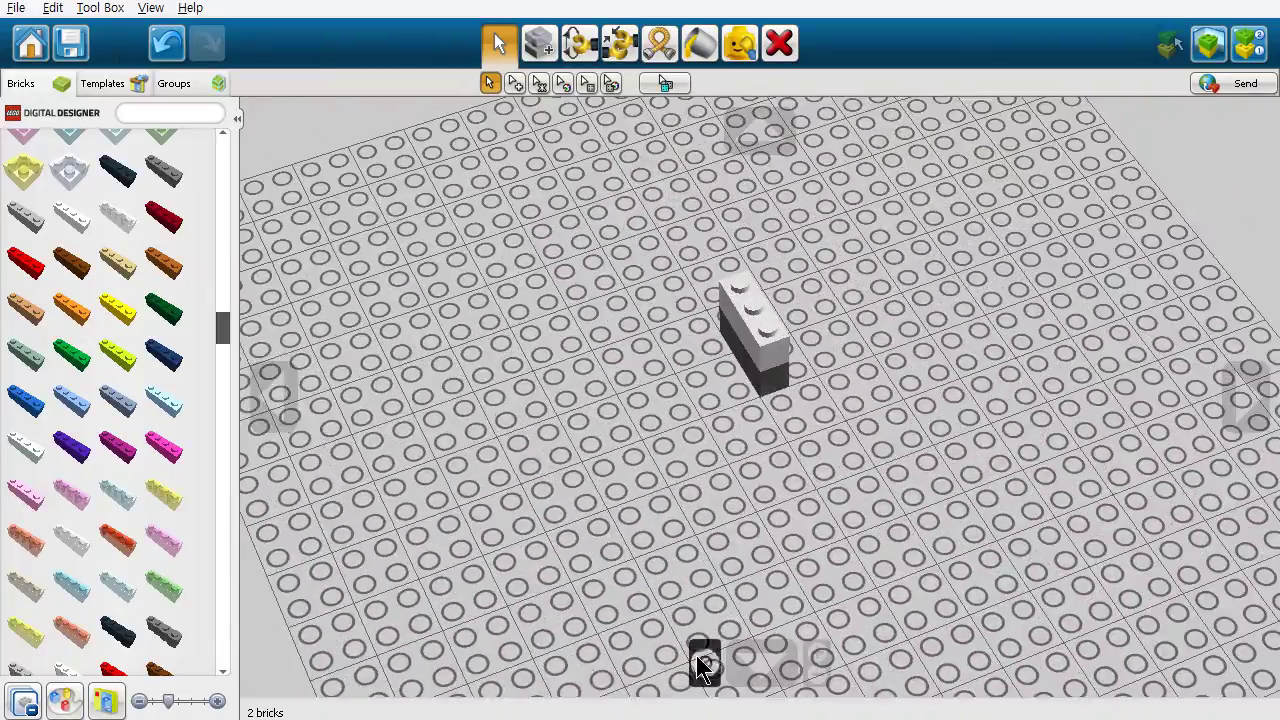
# - Move the white 1x3 brick off the dark grey brick onto a free area of the baseplate and deselect it
pyautogui.click(703, 662)
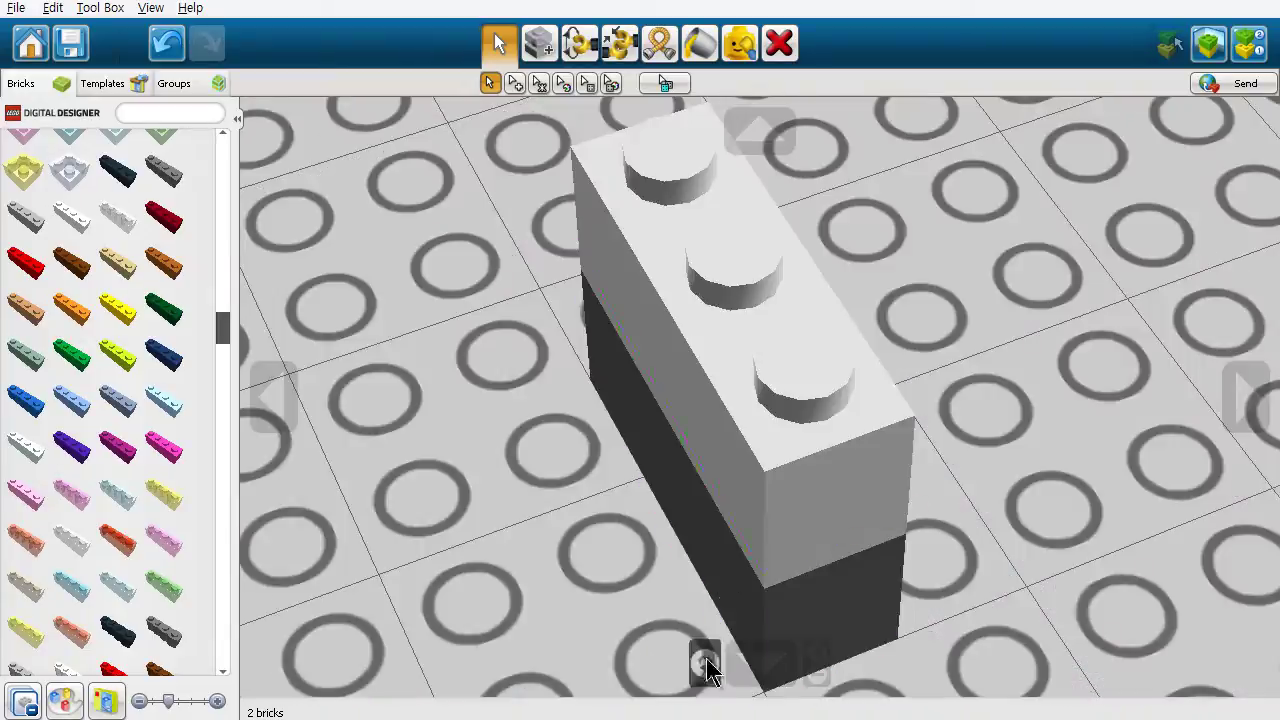
pyautogui.scroll(-10, 787, 350)
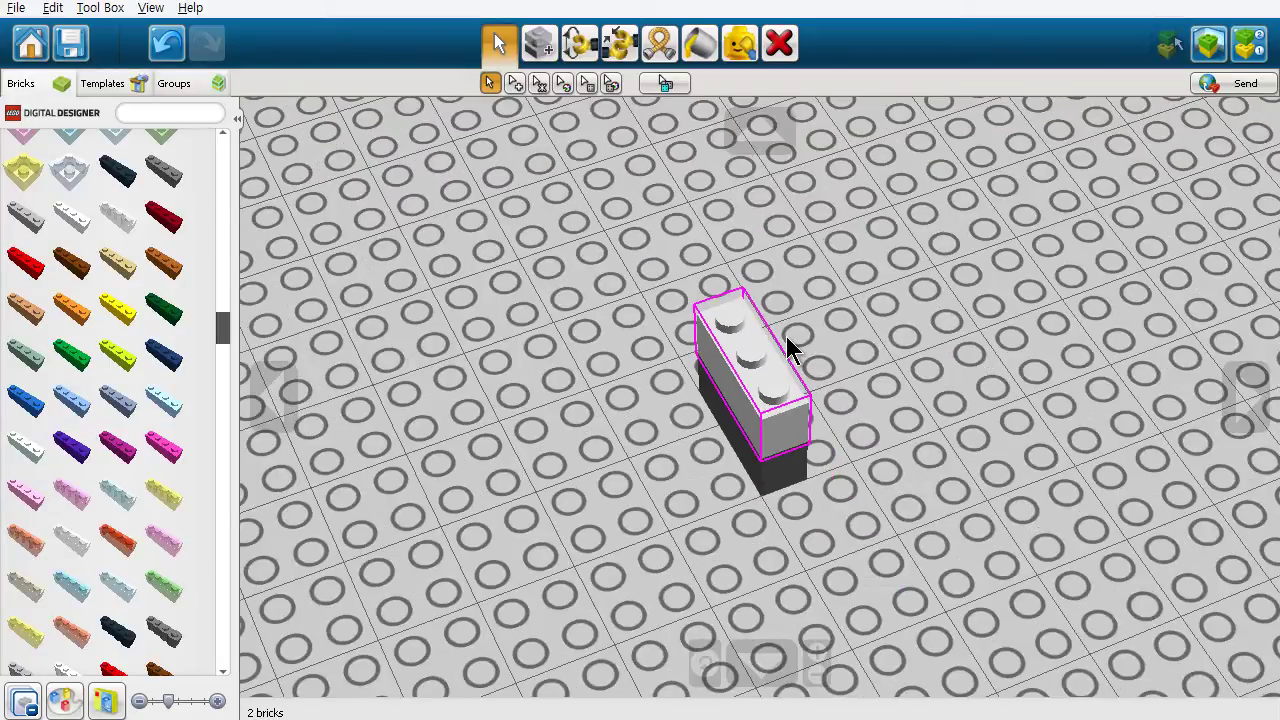
pyautogui.moveTo(721, 431); pyautogui.dragTo(651, 505)
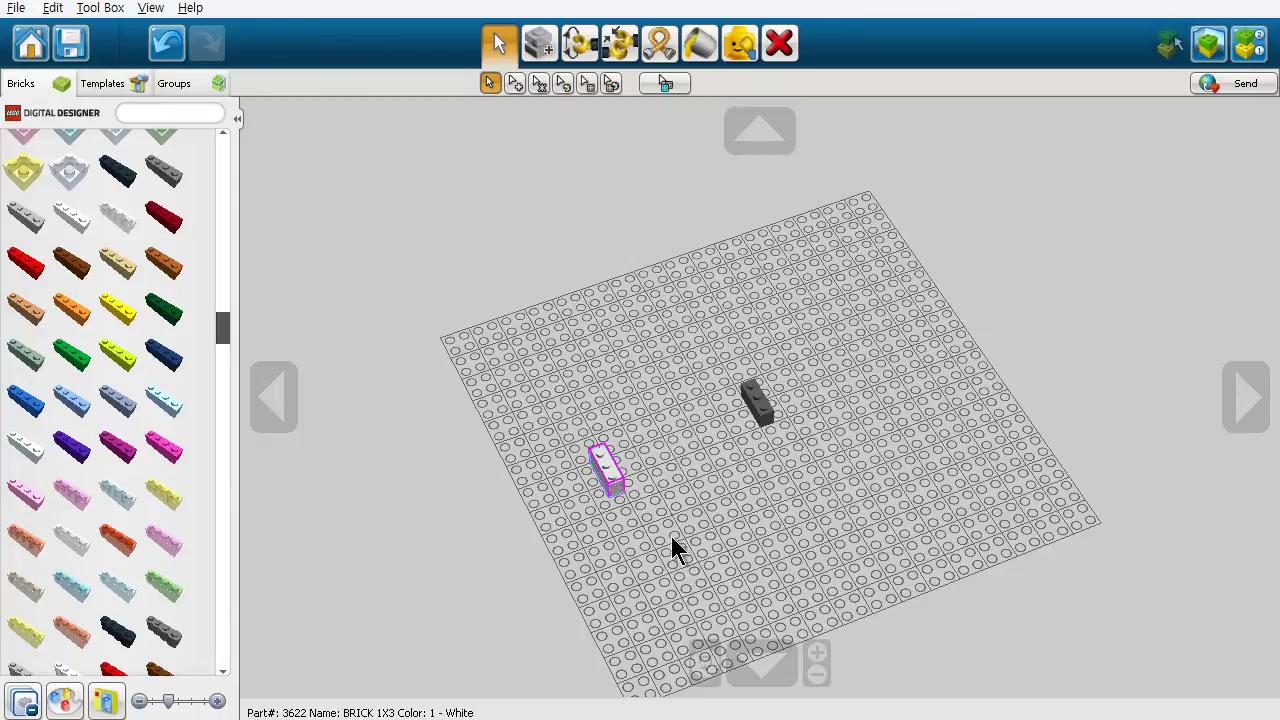
pyautogui.scroll(5, 714, 677)
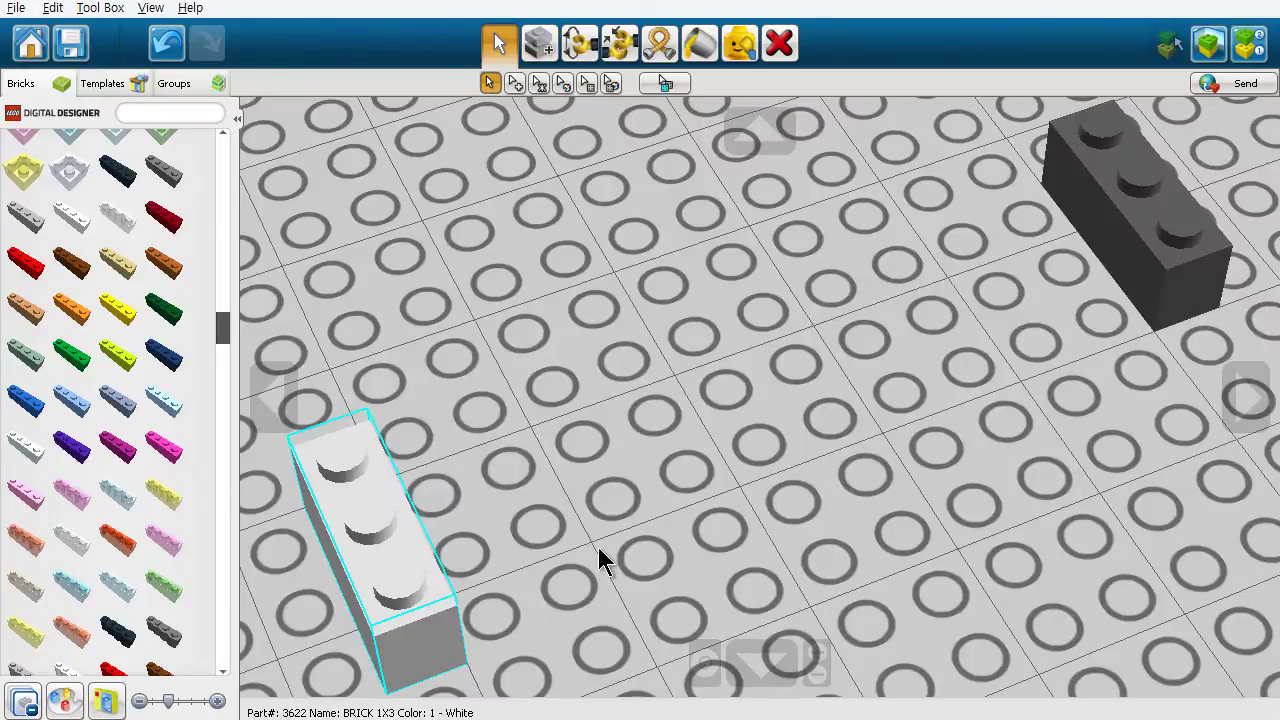
pyautogui.moveTo(491, 532); pyautogui.dragTo(601, 484)
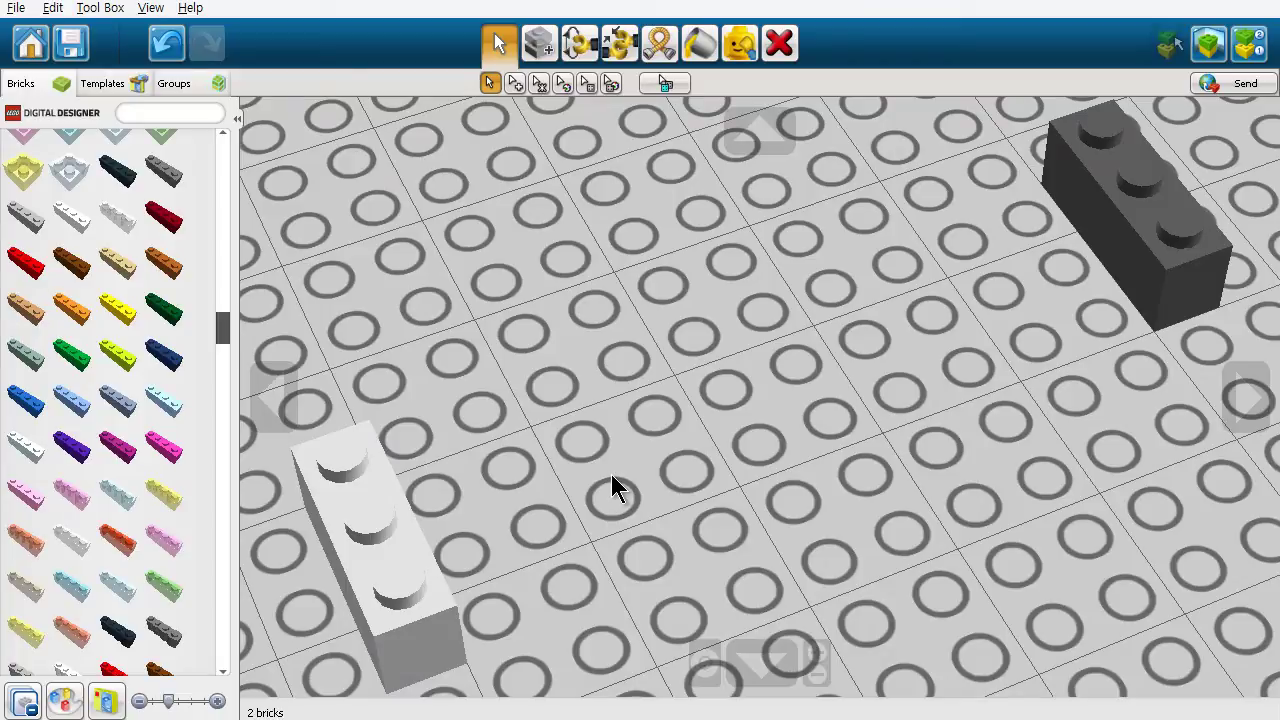
# - Move the white 1x3 brick to the baseplate just behind the dark grey brick and select it with the Single Selection tool
pyautogui.click(816, 653)
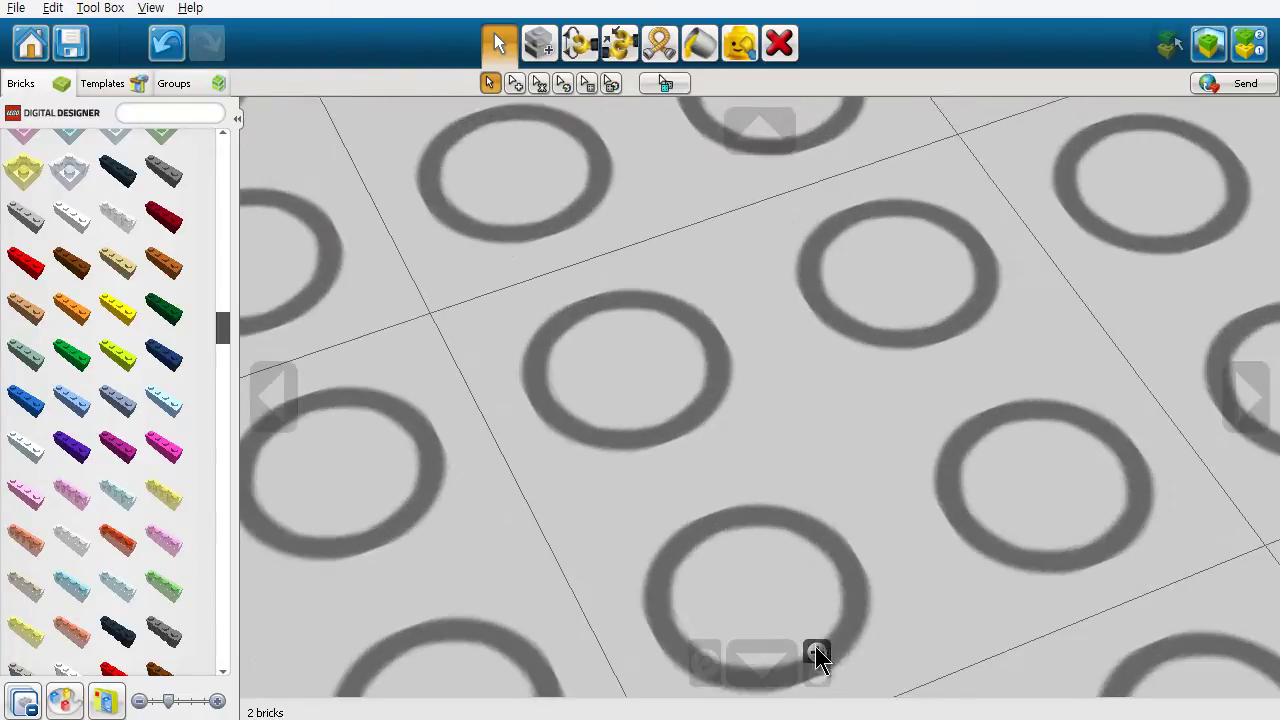
pyautogui.click(816, 677)
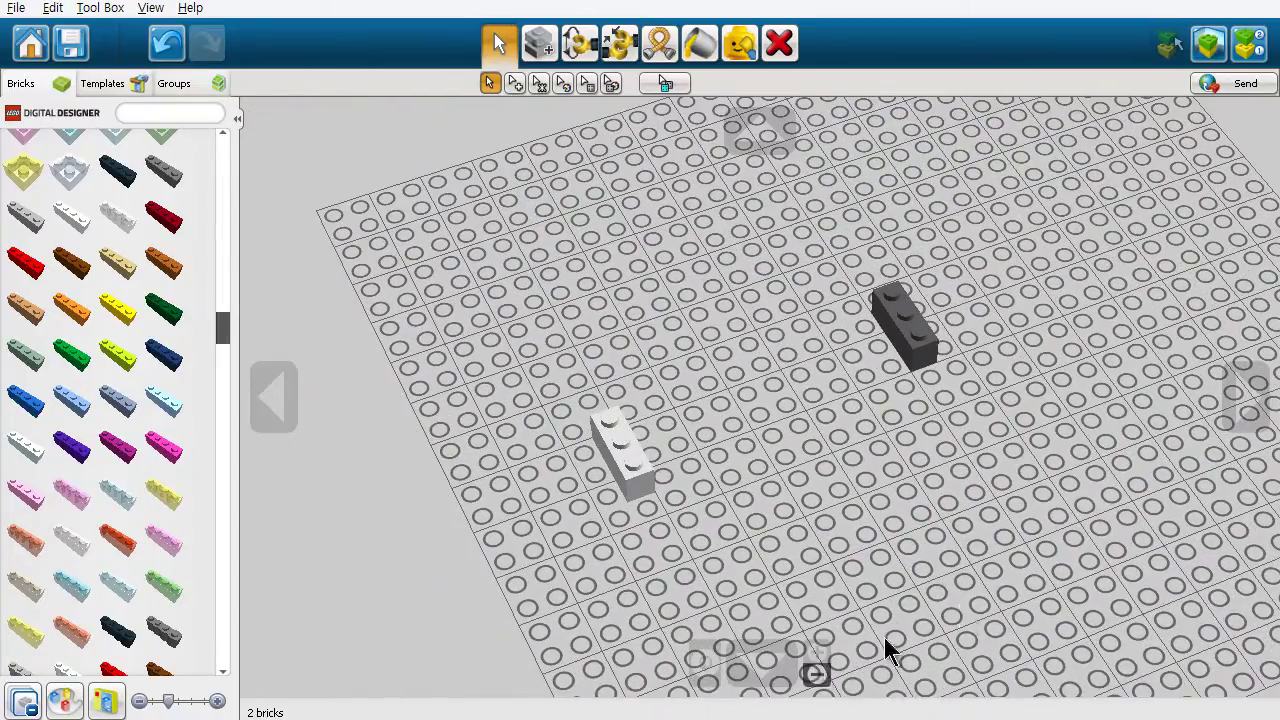
pyautogui.moveTo(955, 604); pyautogui.dragTo(900, 624, button='right')
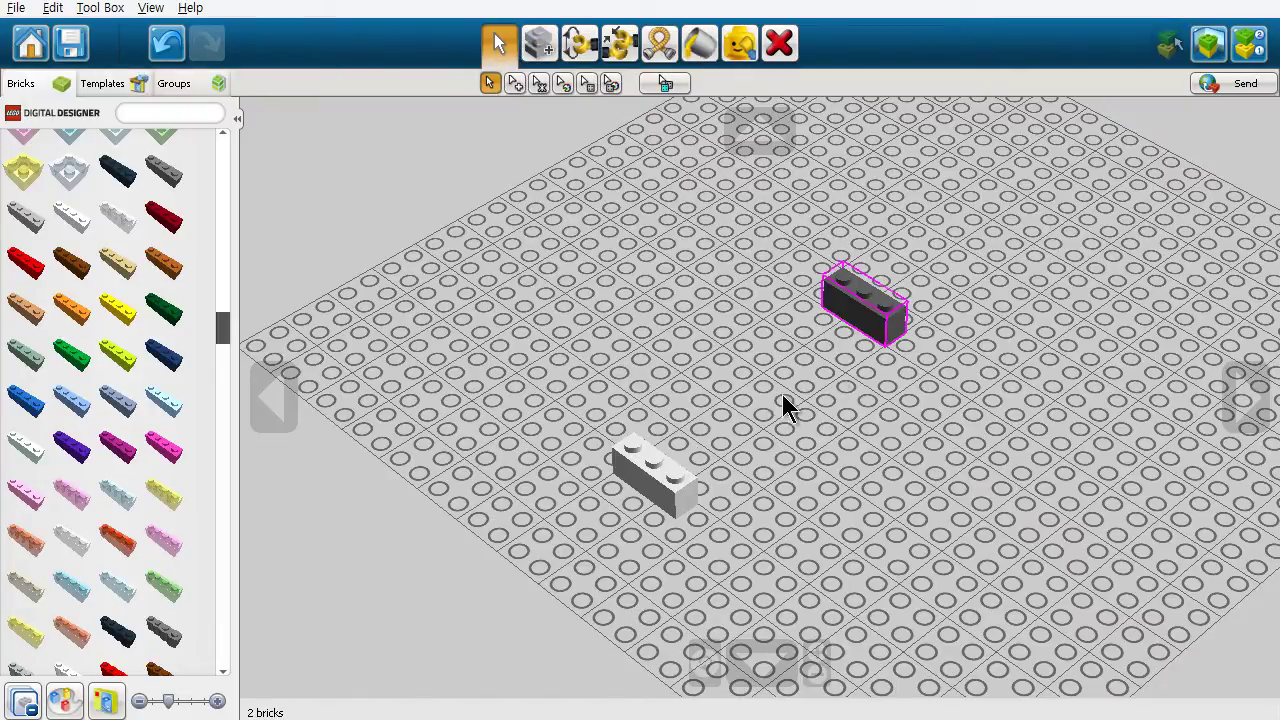
pyautogui.moveTo(697, 434); pyautogui.dragTo(875, 205)
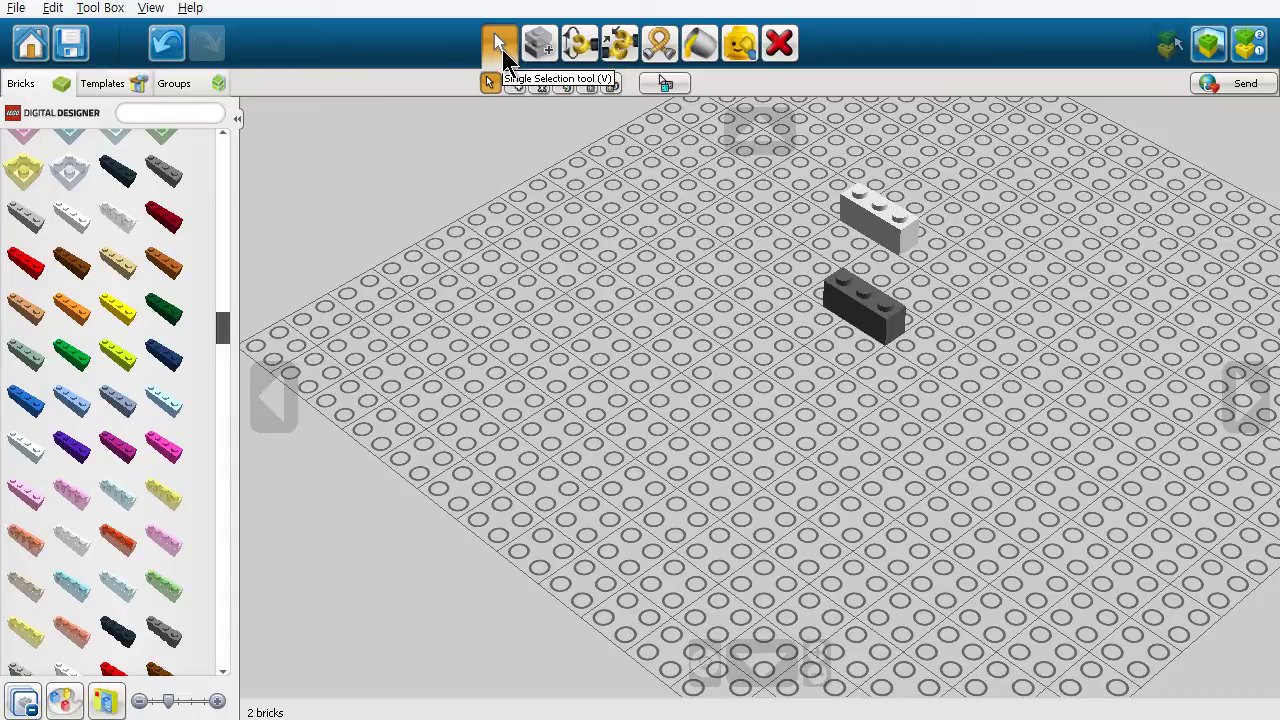
pyautogui.click(900, 236)
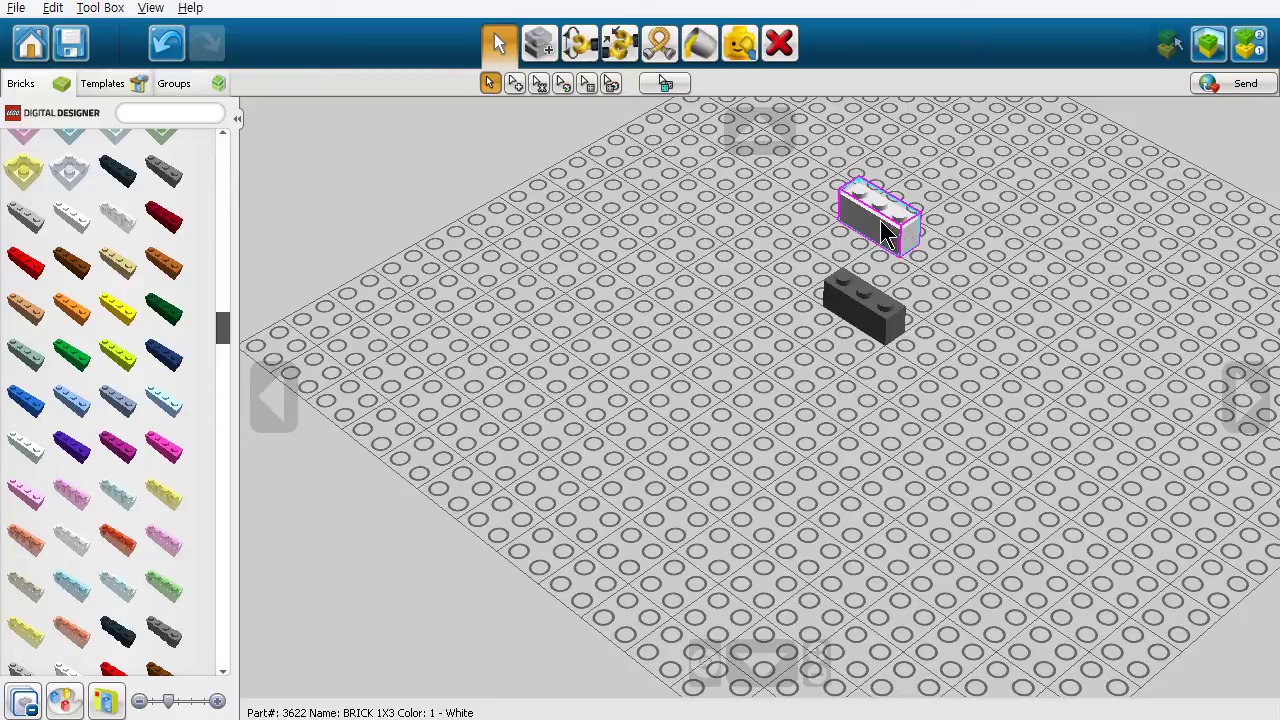
# - Move the white 1x3 brick in front of the dark grey brick and place a transparent and a brown 1x4 brick nearby on the baseplate
pyautogui.moveTo(884, 230); pyautogui.dragTo(723, 409)
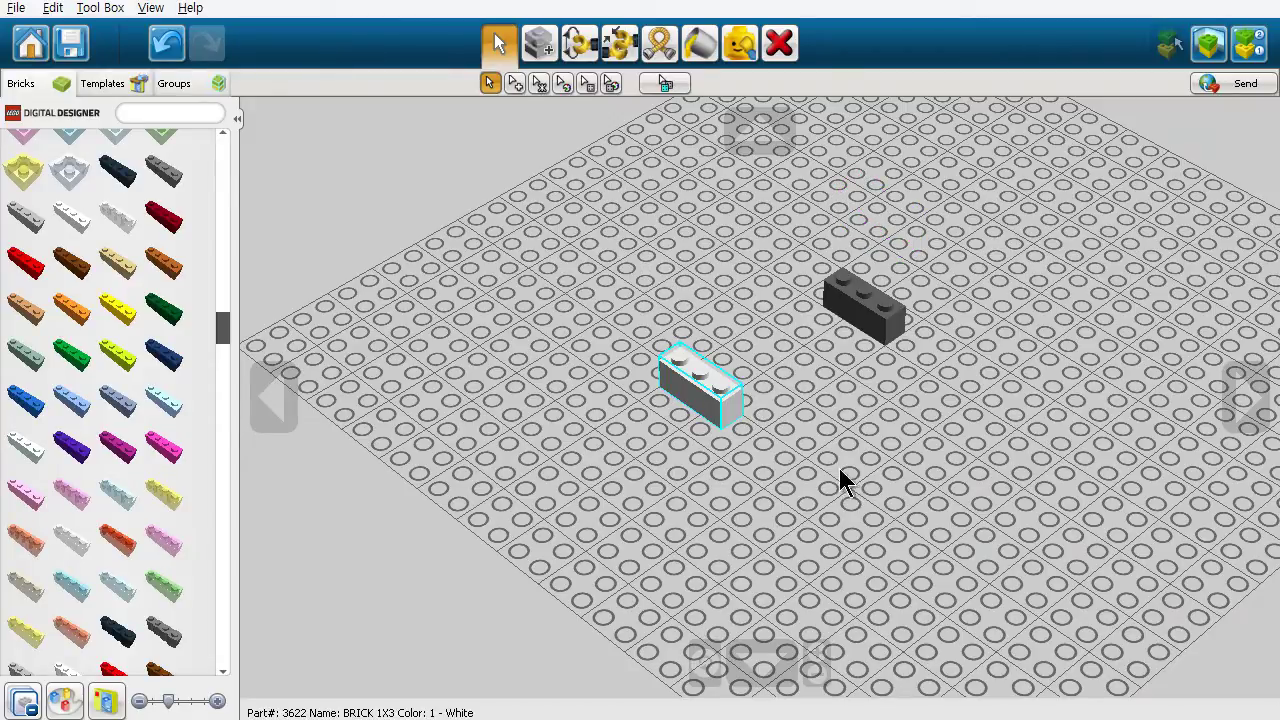
pyautogui.click(84, 212)
pyautogui.click(921, 440)
pyautogui.click(163, 262)
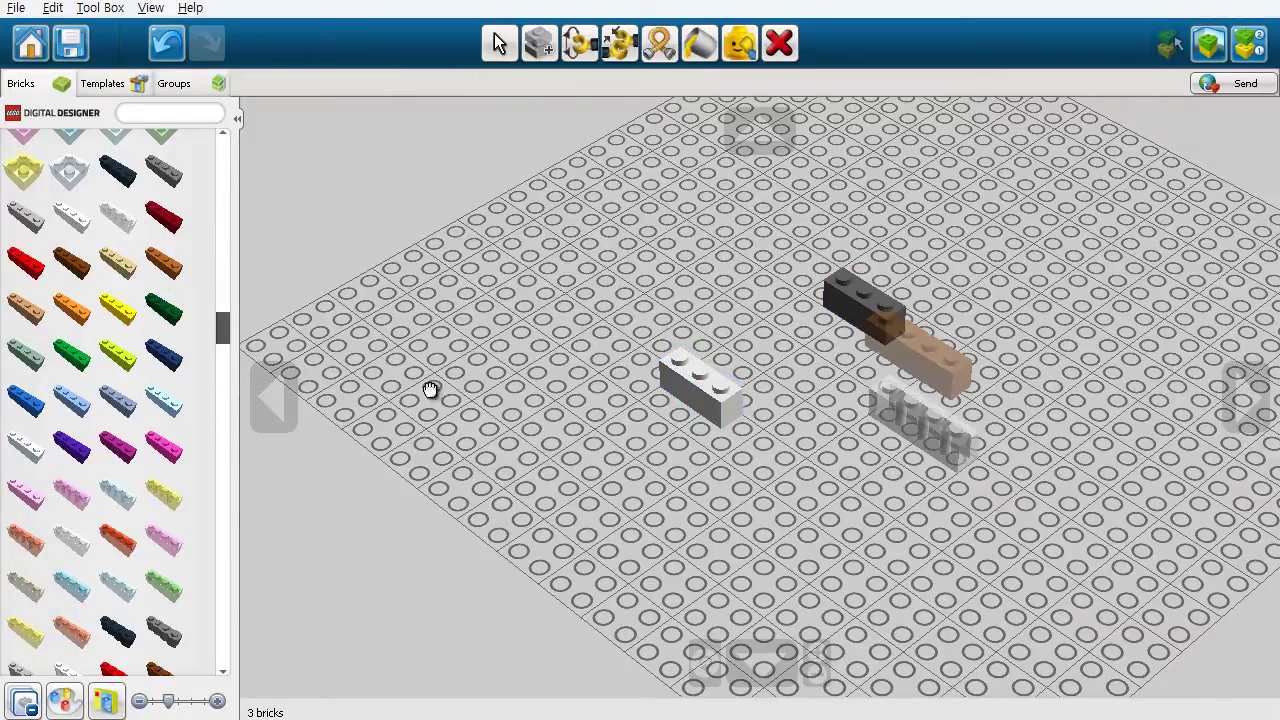
pyautogui.click(954, 234)
# - Select the dark grey, white and transparent bricks together with the multiple selection tool and move them as a group by about one stud
pyautogui.click(725, 395)
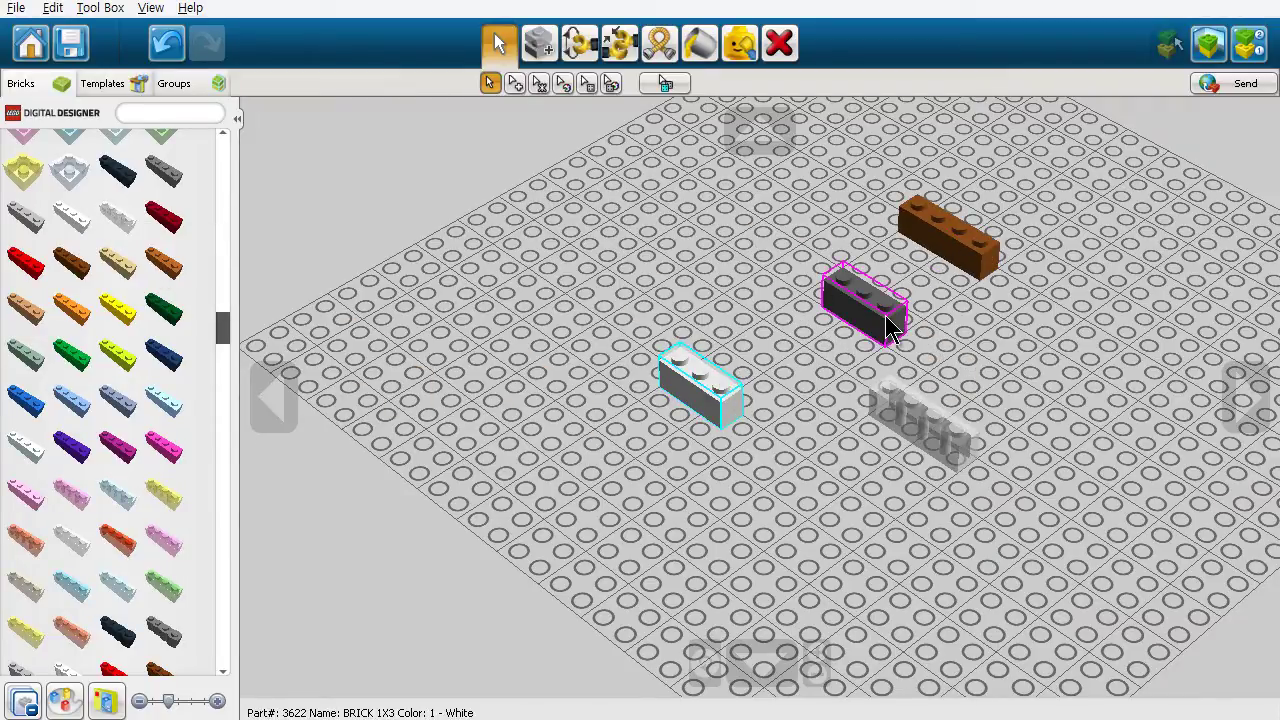
pyautogui.click(888, 322)
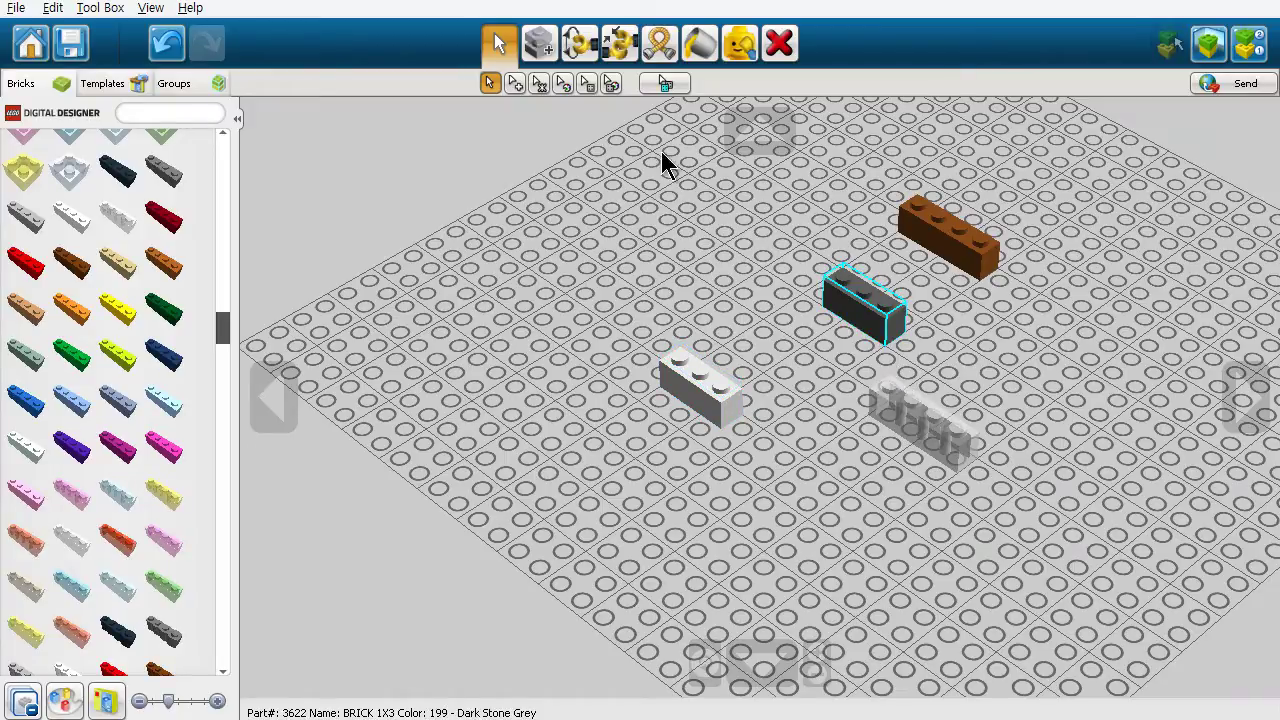
pyautogui.click(515, 88)
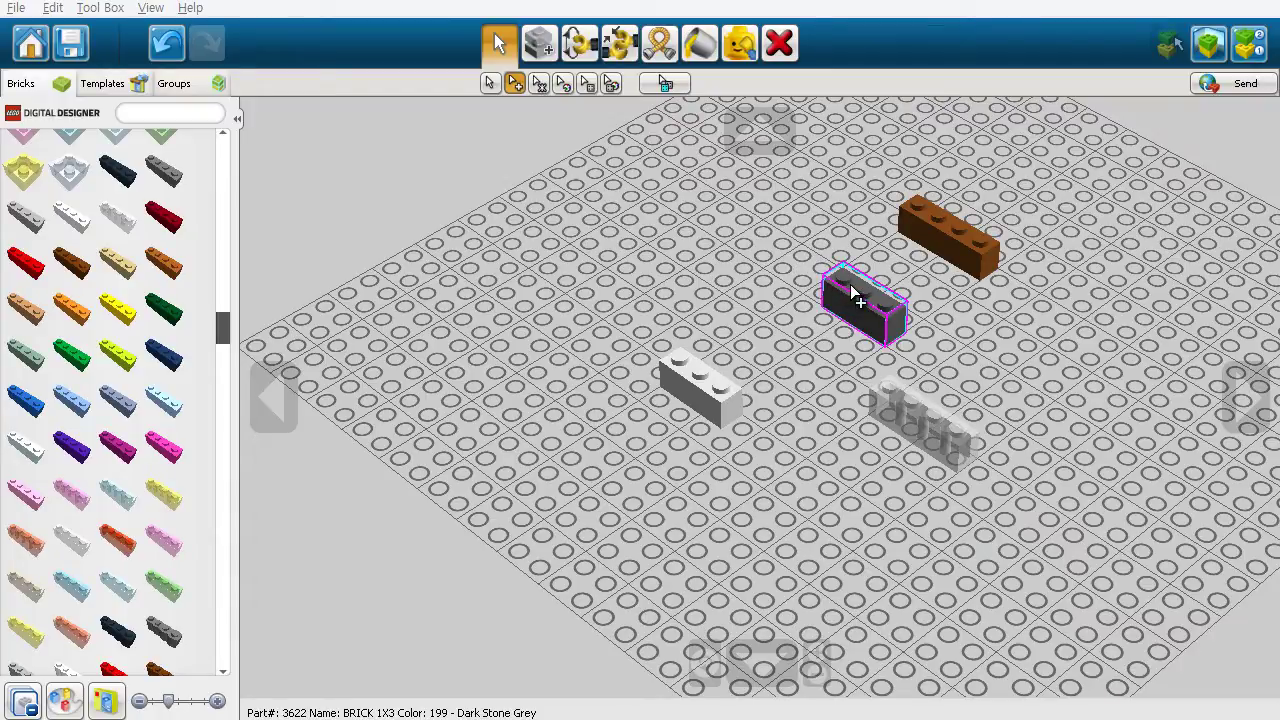
pyautogui.click(703, 383)
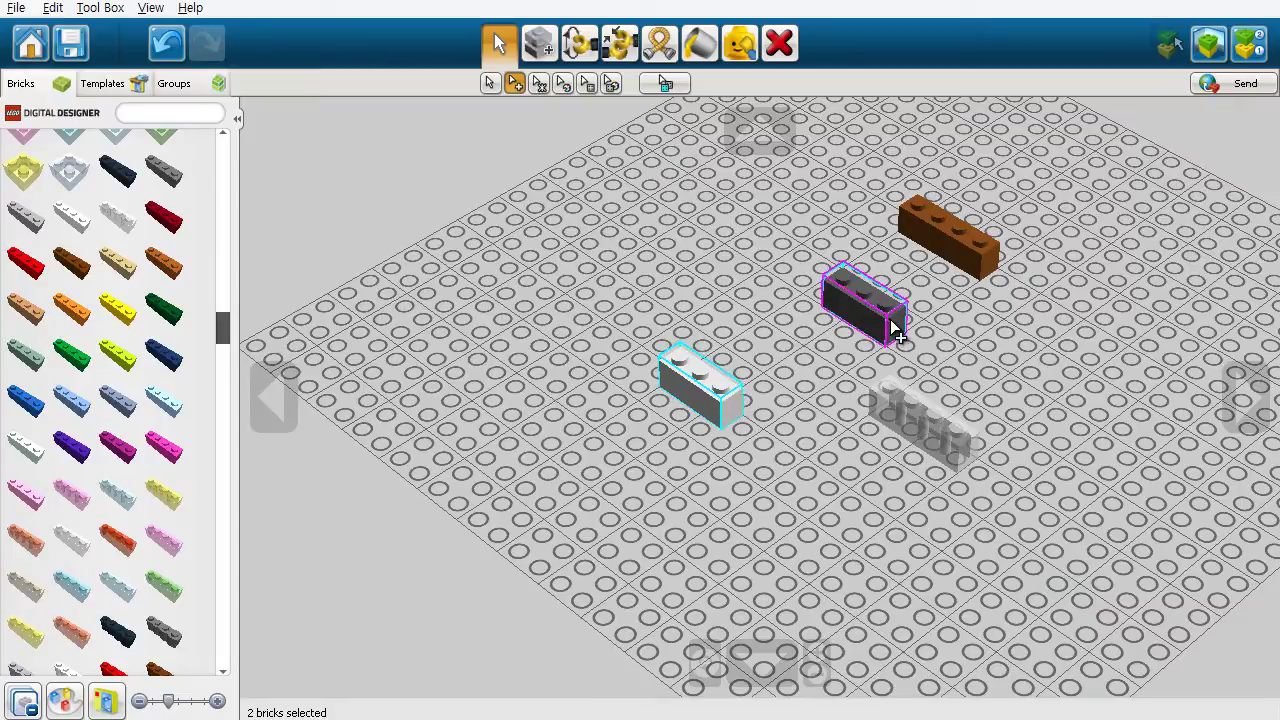
pyautogui.click(934, 429)
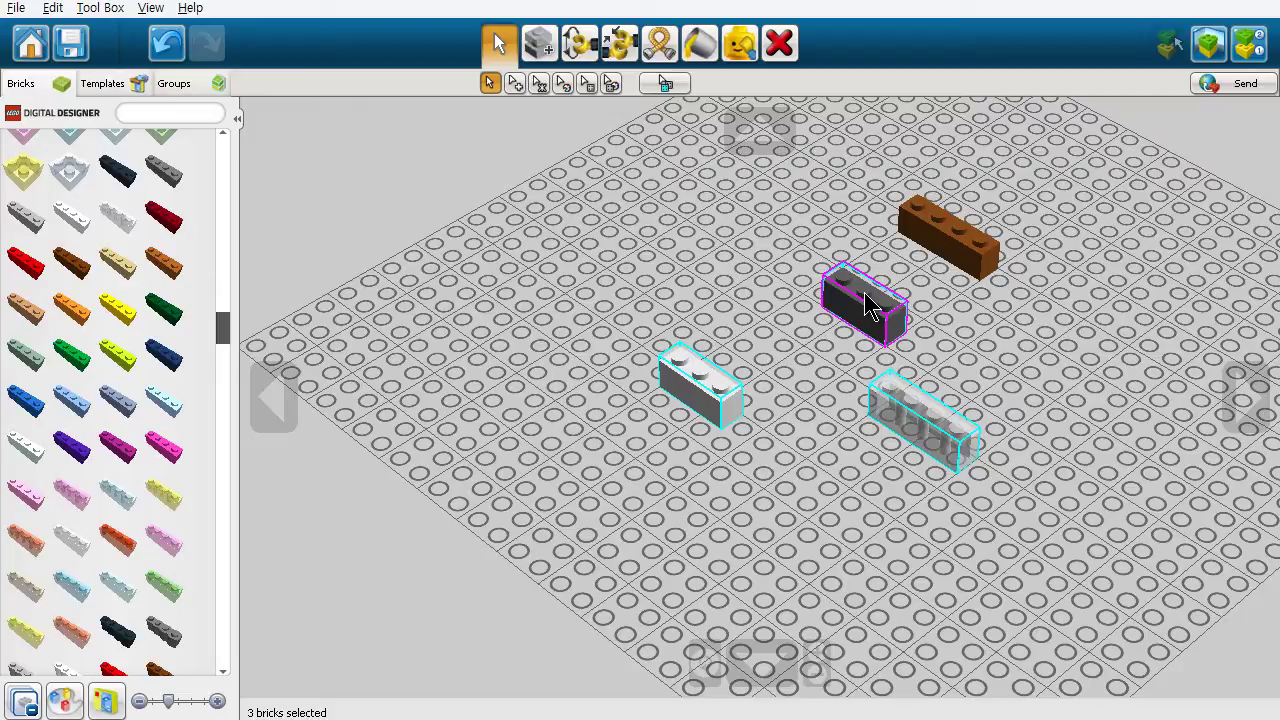
pyautogui.moveTo(866, 298); pyautogui.dragTo(843, 282)
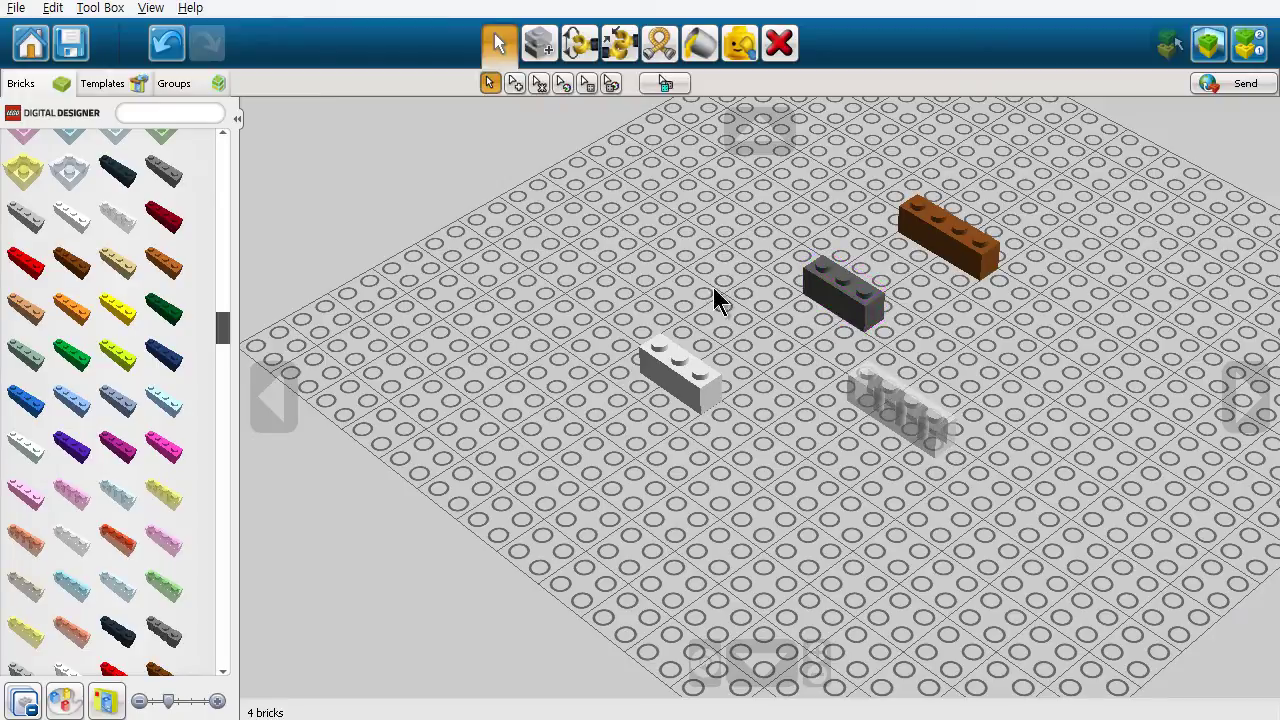
# - Select the dark grey brick alone and replace that selection with a selection box around all four bricks
pyautogui.click(875, 305)
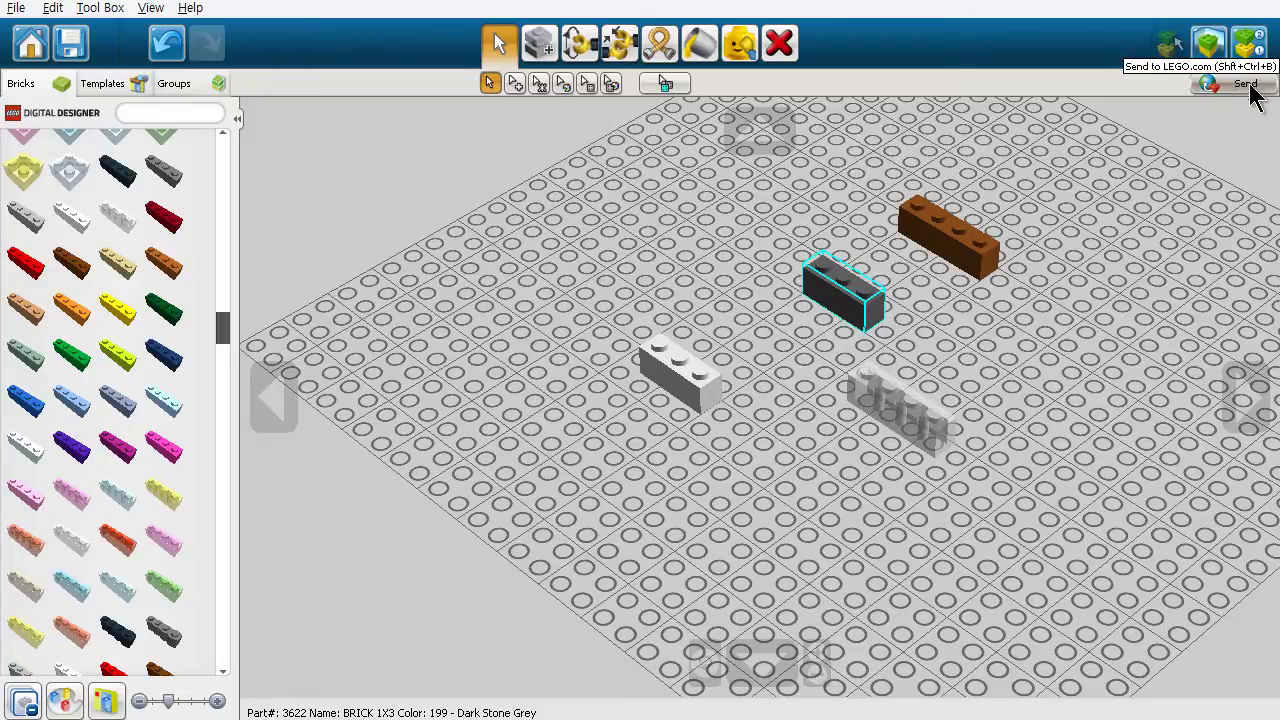
pyautogui.moveTo(1058, 158); pyautogui.dragTo(623, 545)
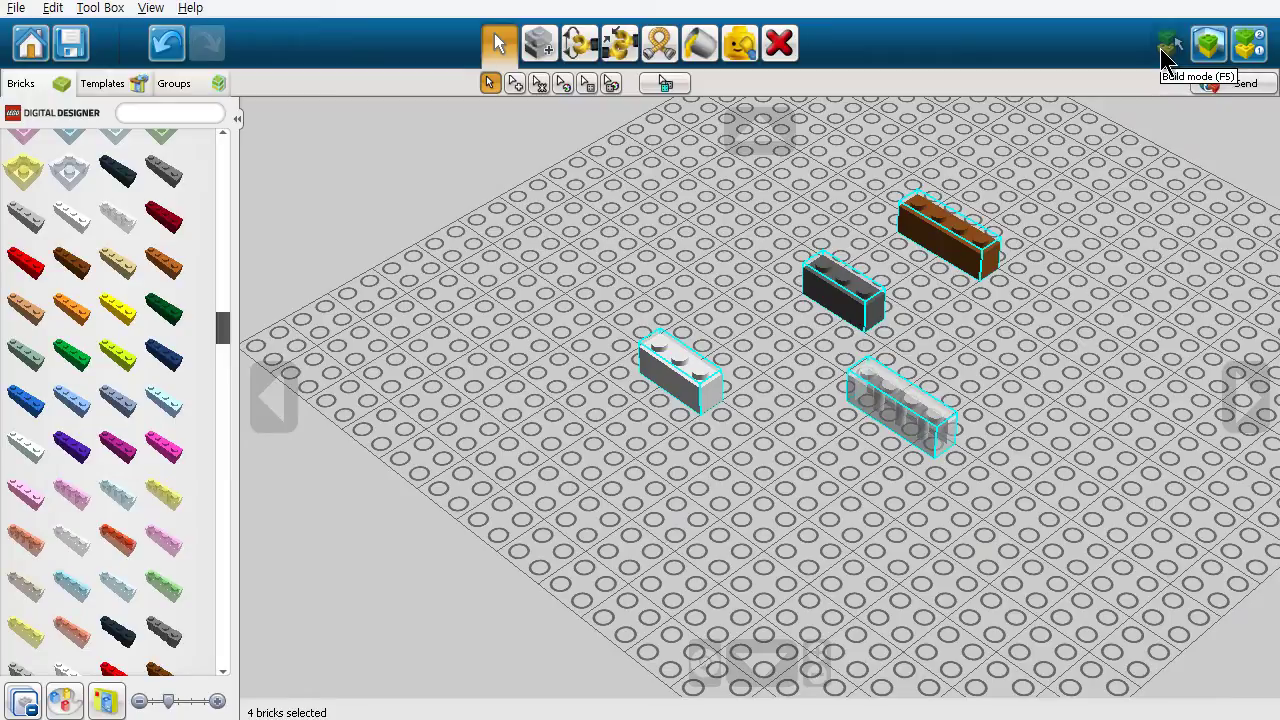
# - View the bricks against the scenery in View mode and step through the building guide brick by brick to step 4
pyautogui.click(1219, 46)
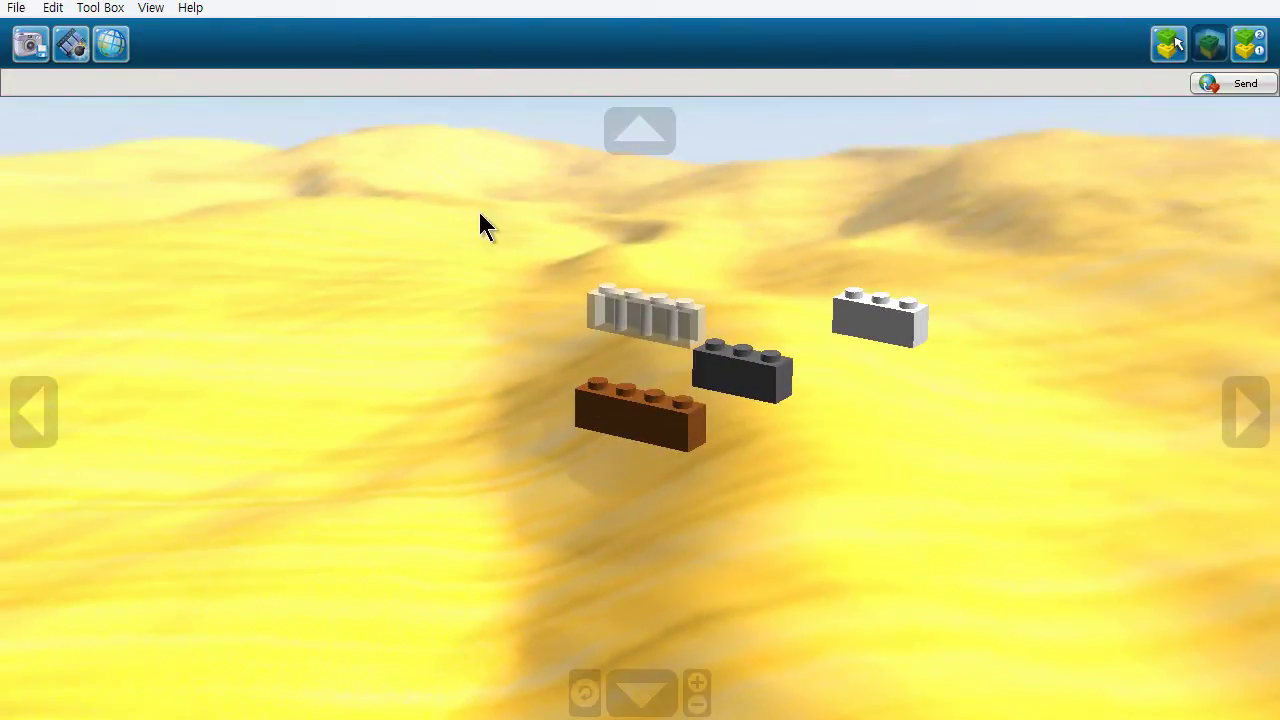
pyautogui.click(1248, 55)
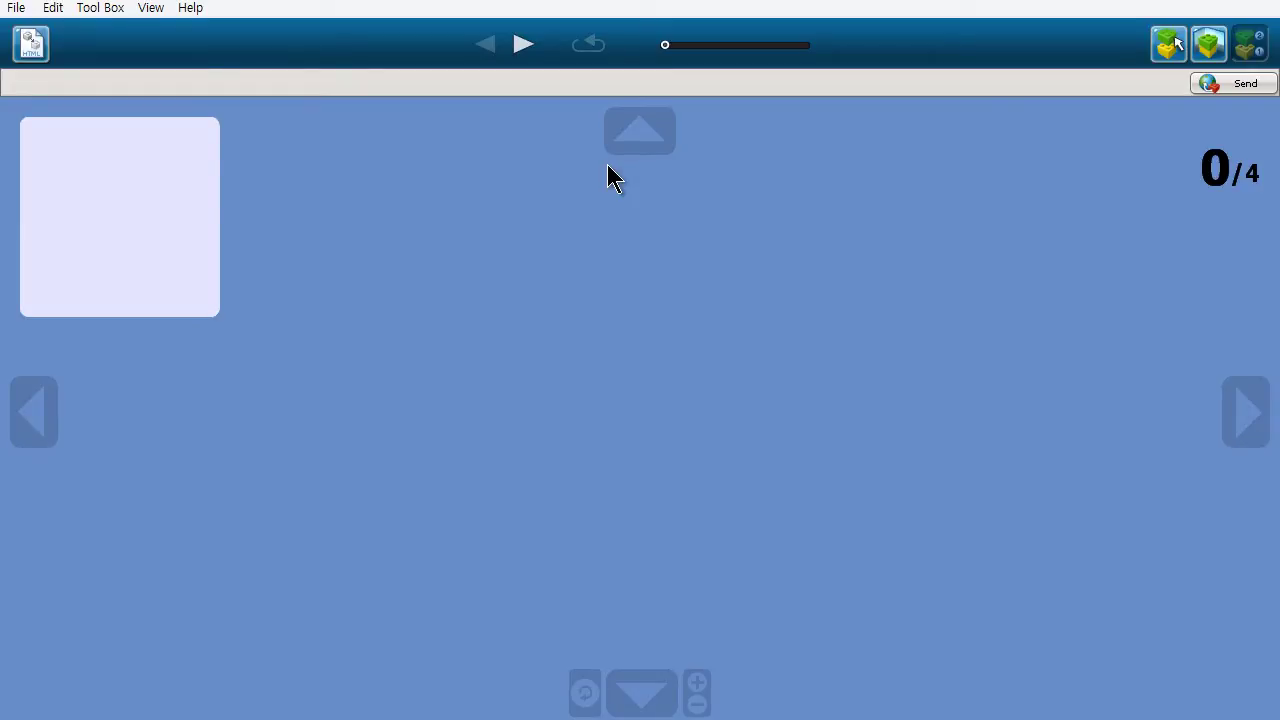
pyautogui.click(524, 44)
pyautogui.click(526, 44)
pyautogui.click(526, 42)
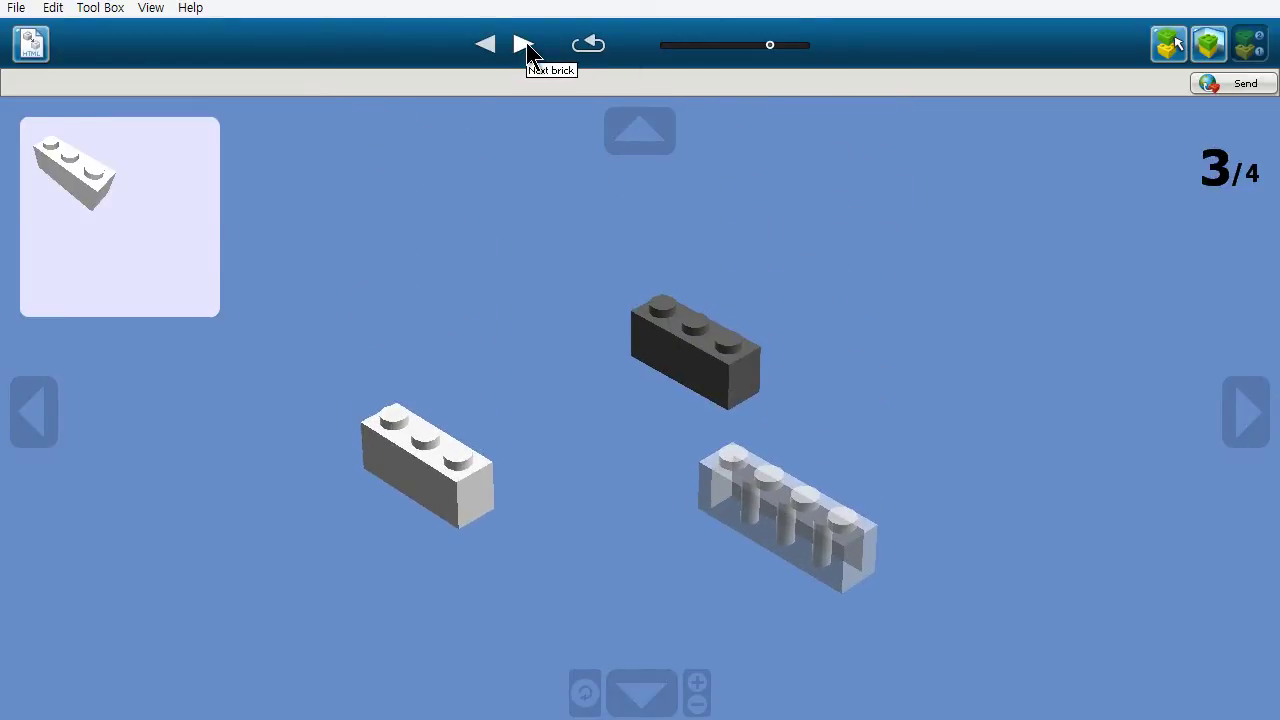
pyautogui.click(526, 42)
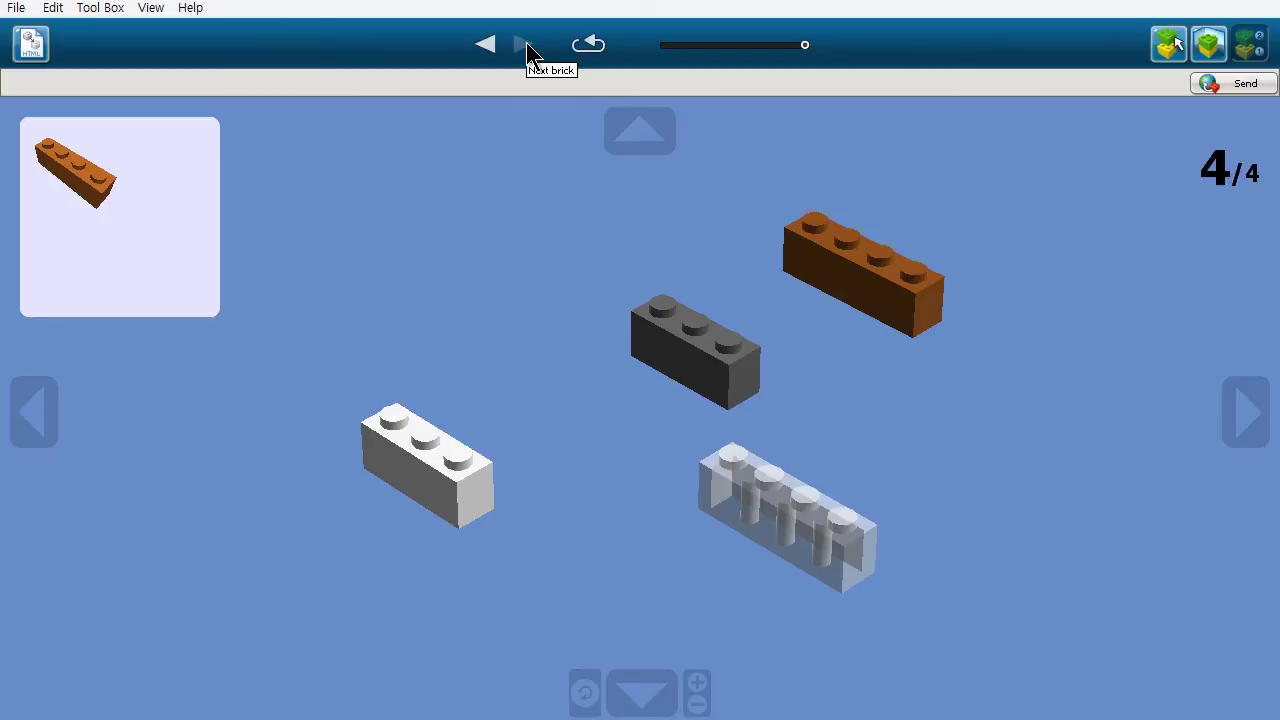